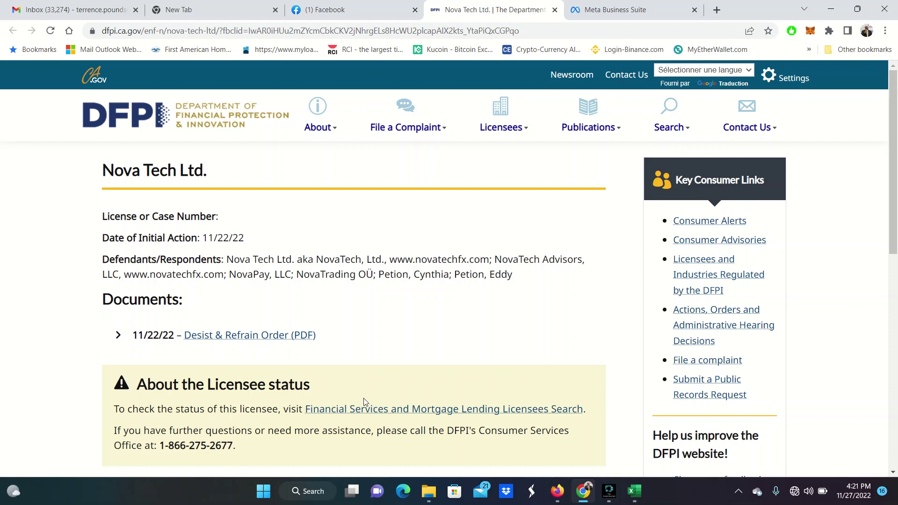
Step: Open the Windows news and weather panel, then dismiss it
{"action": "key", "text": "super+w"}
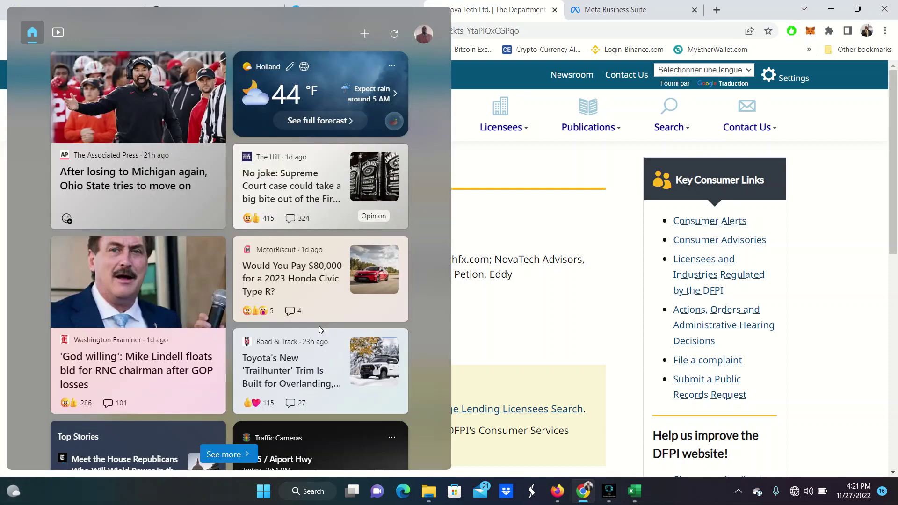
{"action": "key", "text": "Escape"}
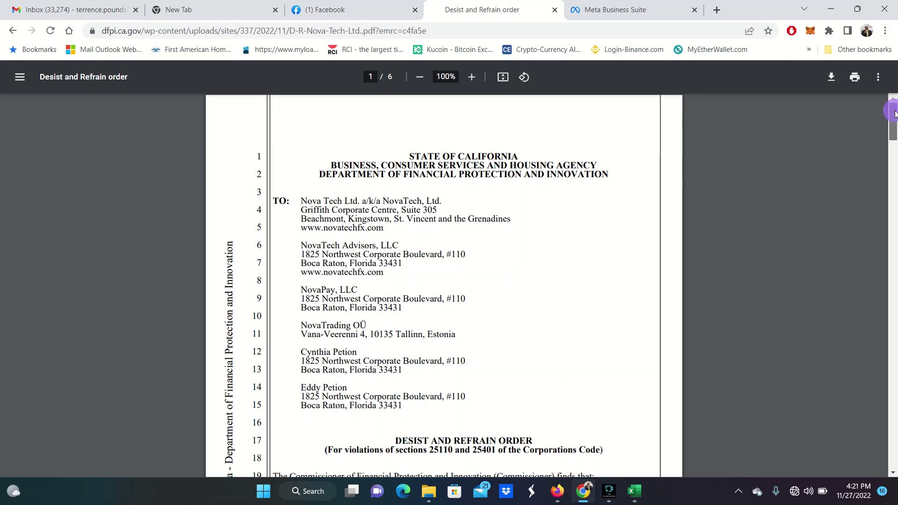
{"action": "left_click_drag", "start_coordinate": [892, 120], "coordinate": [891, 169]}
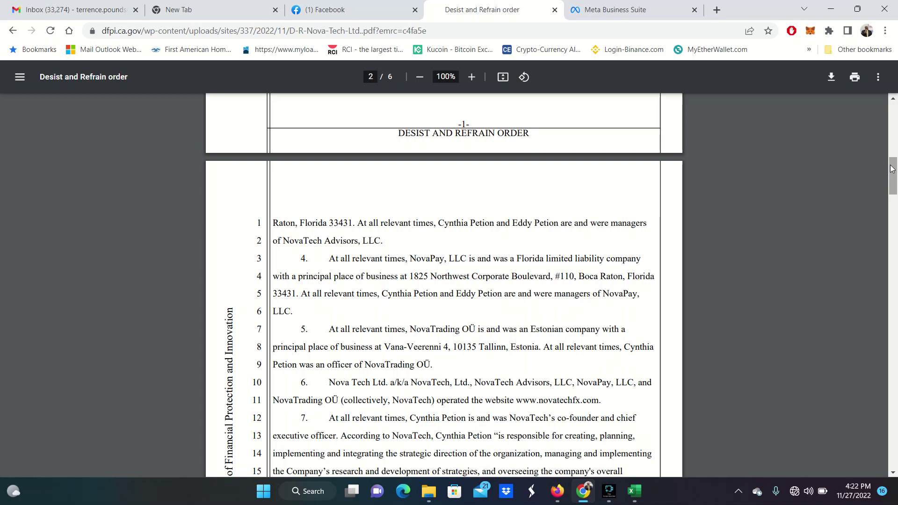
{"action": "left_click_drag", "start_coordinate": [891, 169], "coordinate": [893, 99]}
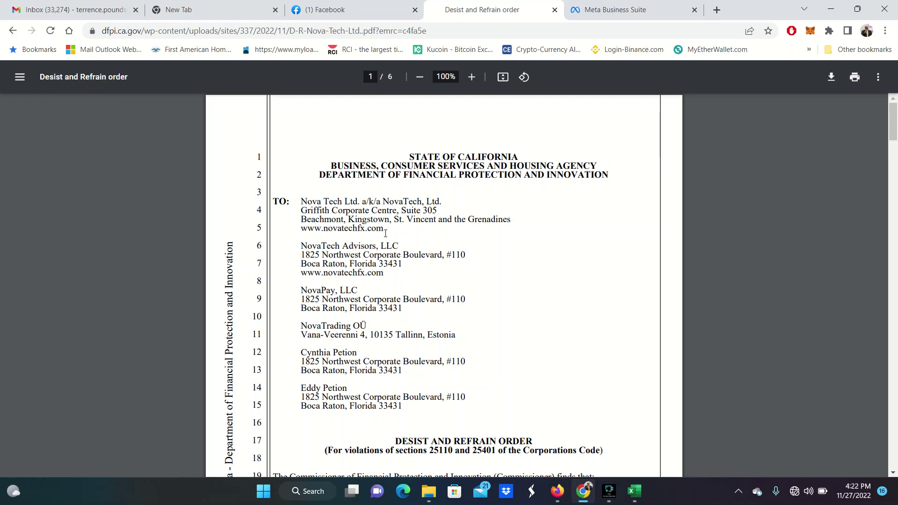
Step: Leave the order PDF by switching to the Facebook tab
{"action": "left_click", "coordinate": [377, 10]}
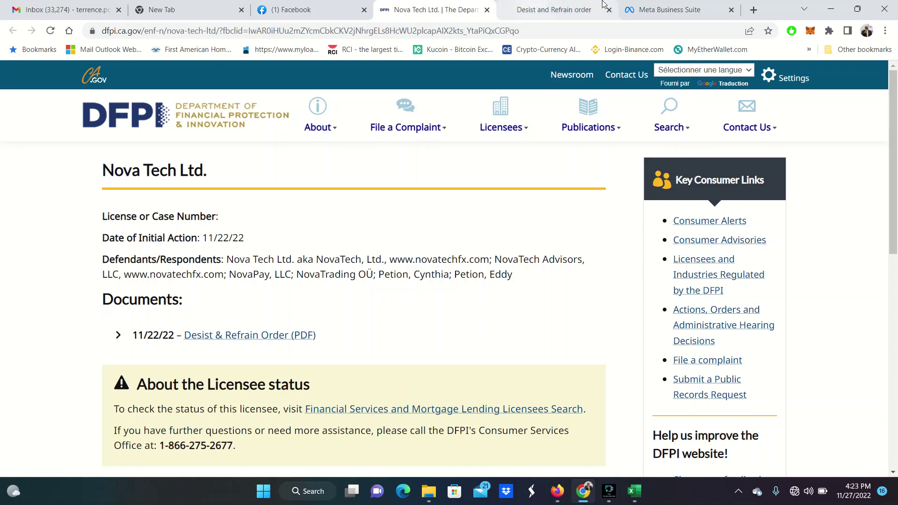
Step: Load the NovaTech distributor site on novatechfx.com in a new tab
{"action": "left_click", "coordinate": [754, 10]}
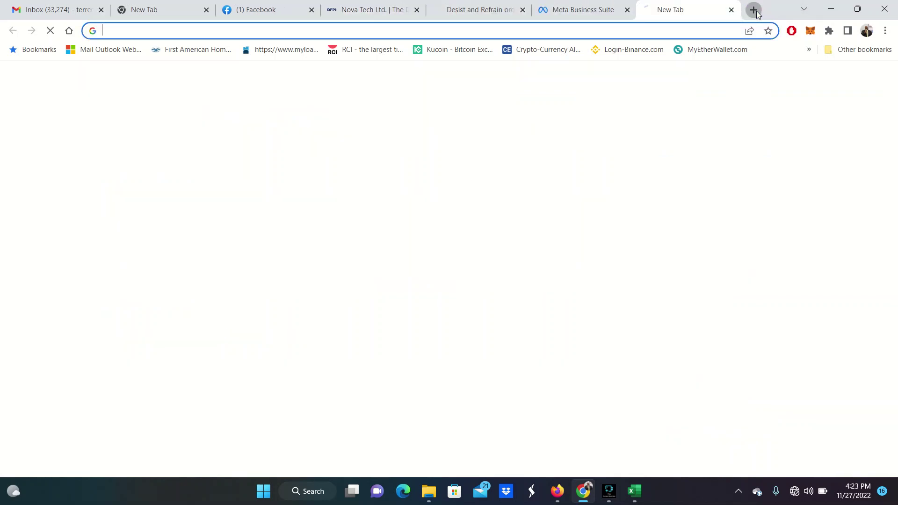
{"action": "left_click", "coordinate": [610, 27]}
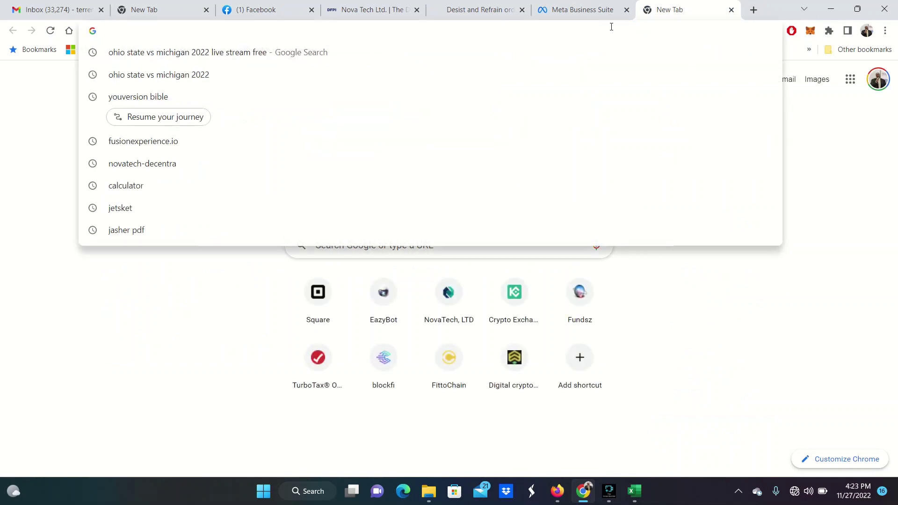
{"action": "type", "text": "j"}
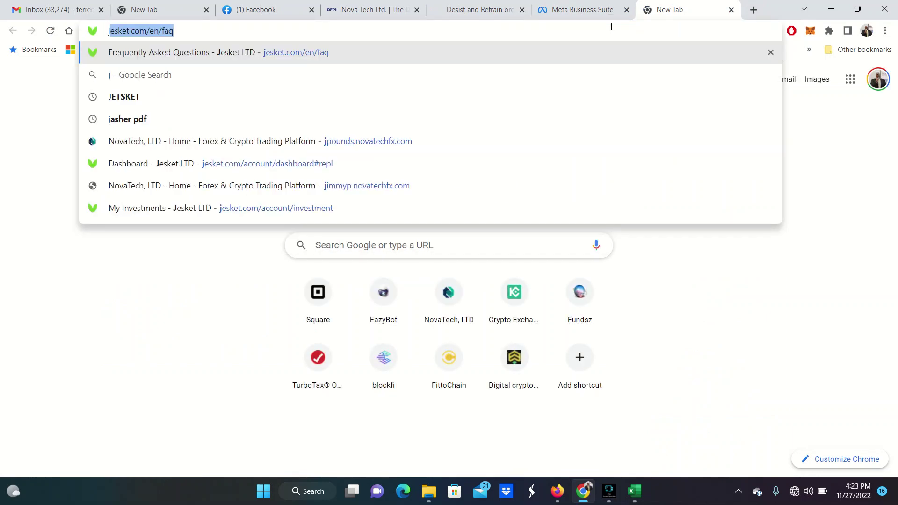
{"action": "type", "text": "po"}
{"action": "key", "text": "Return"}
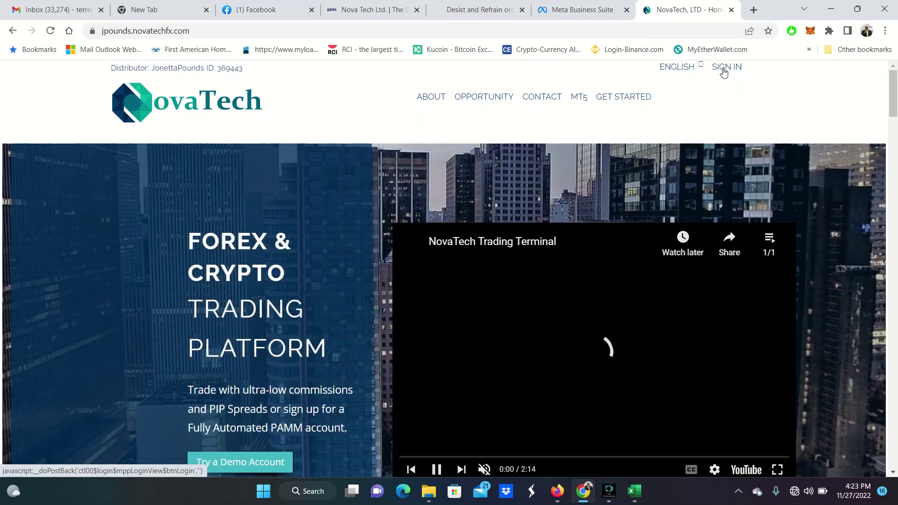
Step: Sign in to the NovaTech back office with the saved distributor login and the captcha code
{"action": "left_click", "coordinate": [723, 70]}
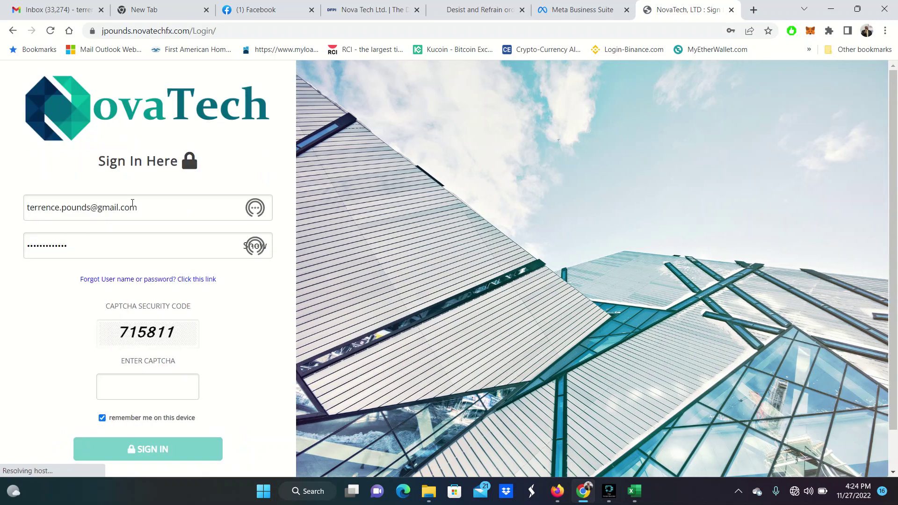
{"action": "left_click_drag", "start_coordinate": [144, 212], "coordinate": [6, 182]}
{"action": "left_click", "coordinate": [327, 220]}
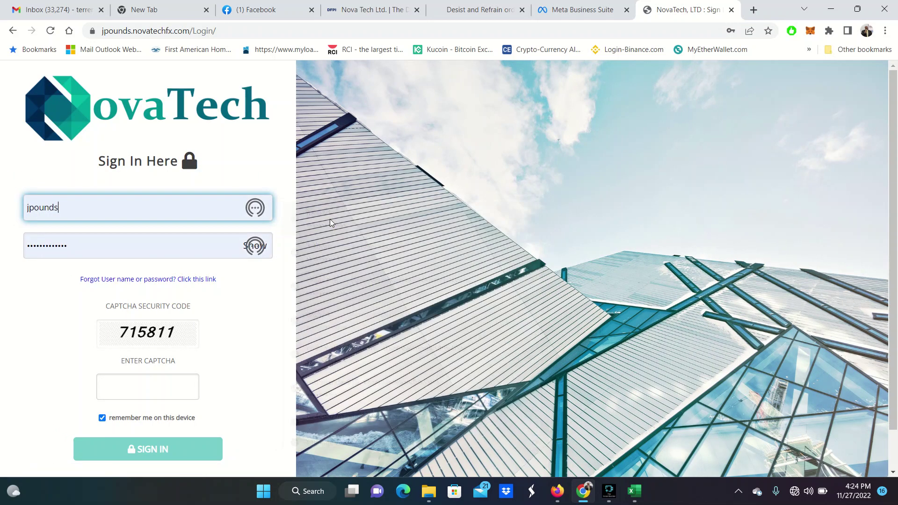
{"action": "left_click", "coordinate": [123, 386]}
{"action": "type", "text": "715811"}
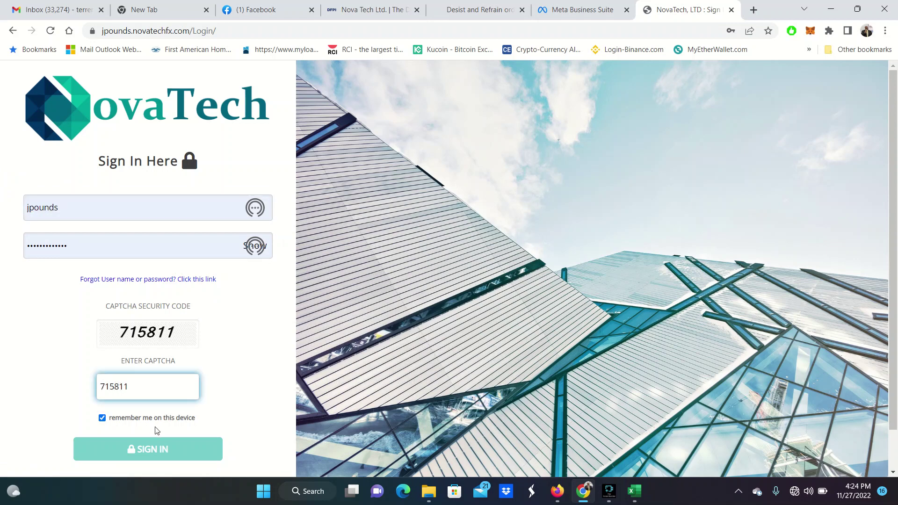
{"action": "left_click", "coordinate": [158, 454]}
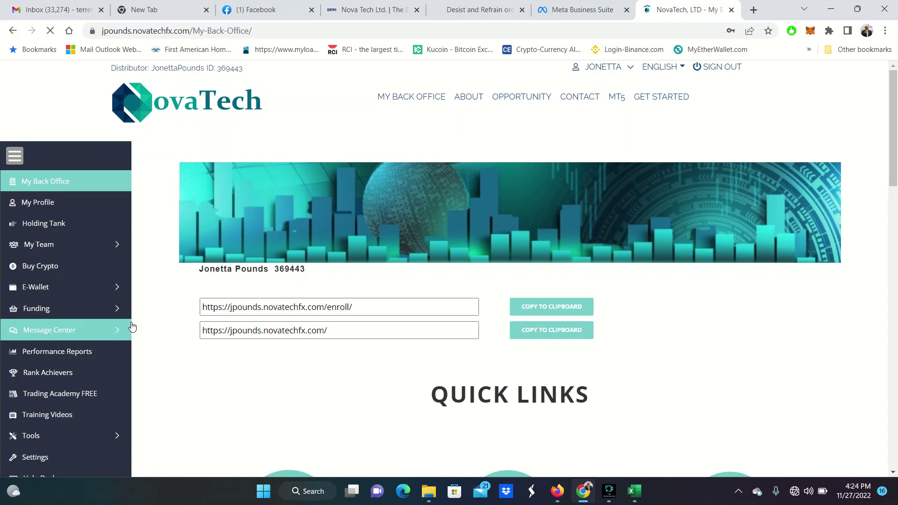
Step: Dismiss the Announcements notice and open E-Wallet's Wallet Address Update page, which shows the LTC address
{"action": "left_click", "coordinate": [56, 310]}
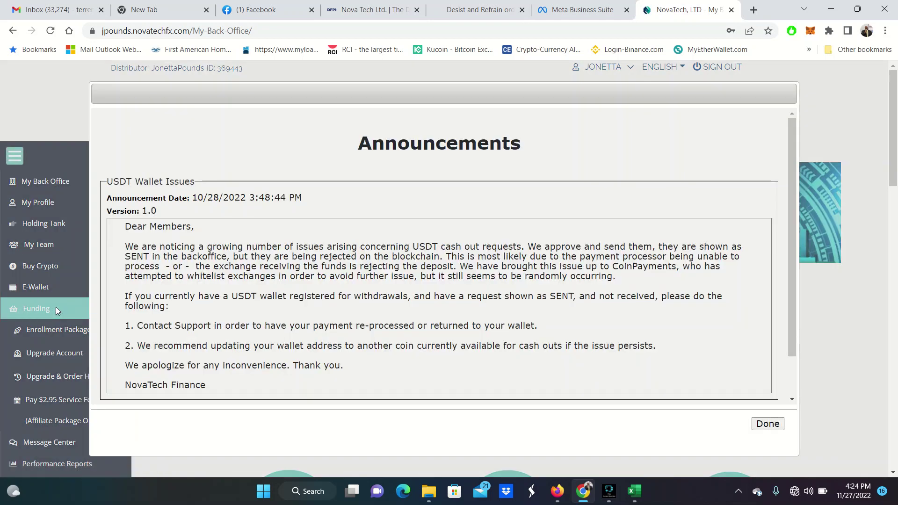
{"action": "left_click", "coordinate": [767, 423]}
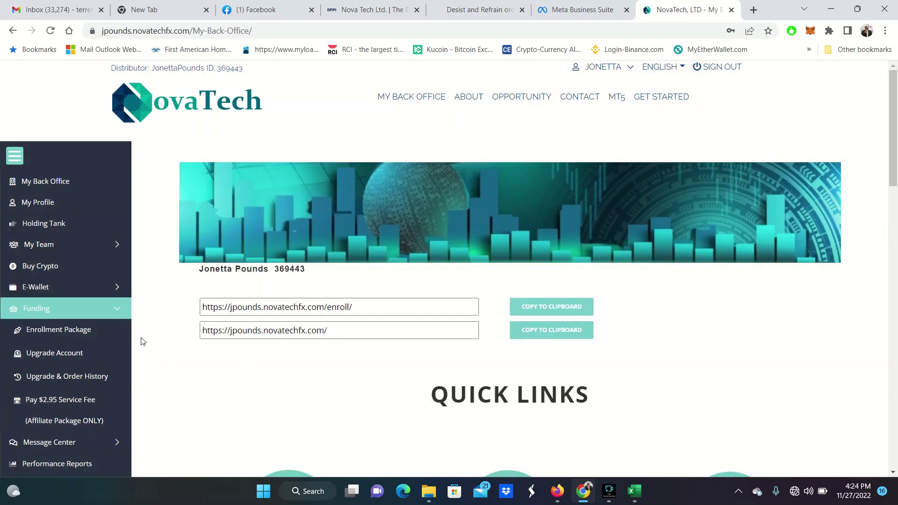
{"action": "left_click", "coordinate": [59, 285]}
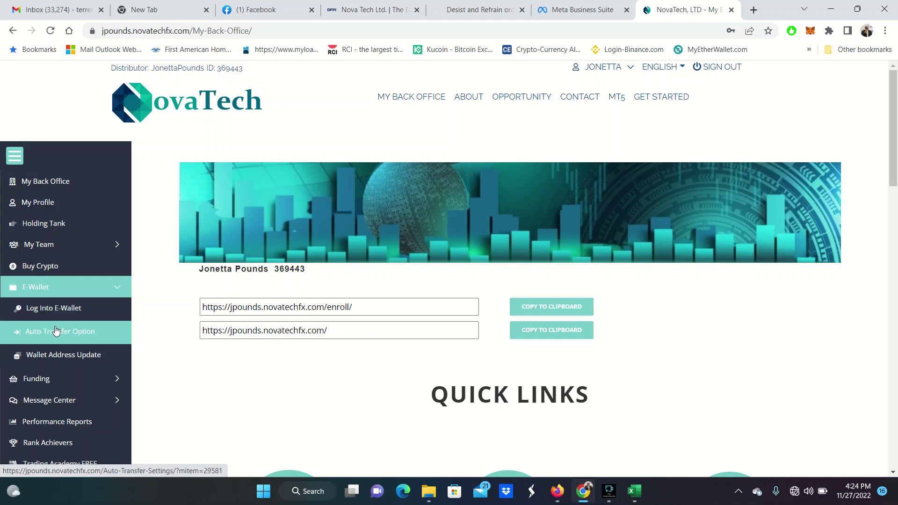
{"action": "left_click", "coordinate": [60, 357]}
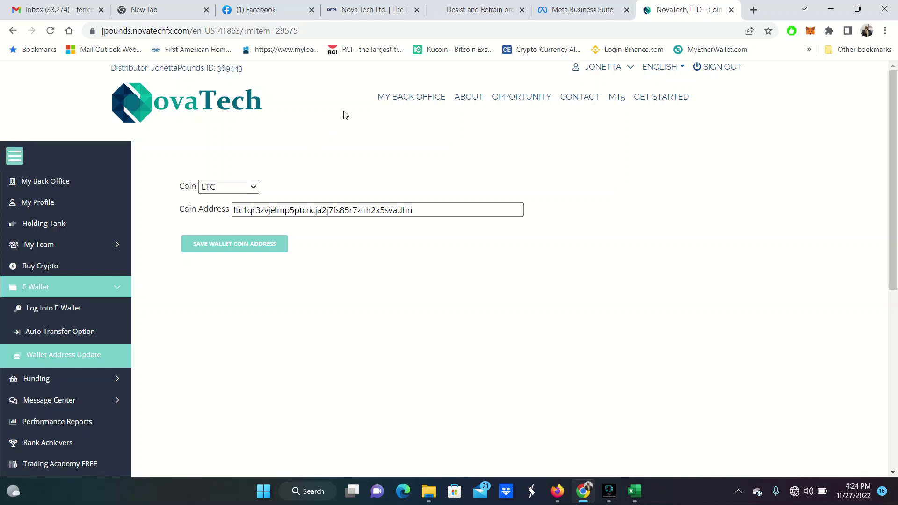
{"action": "left_click", "coordinate": [247, 189]}
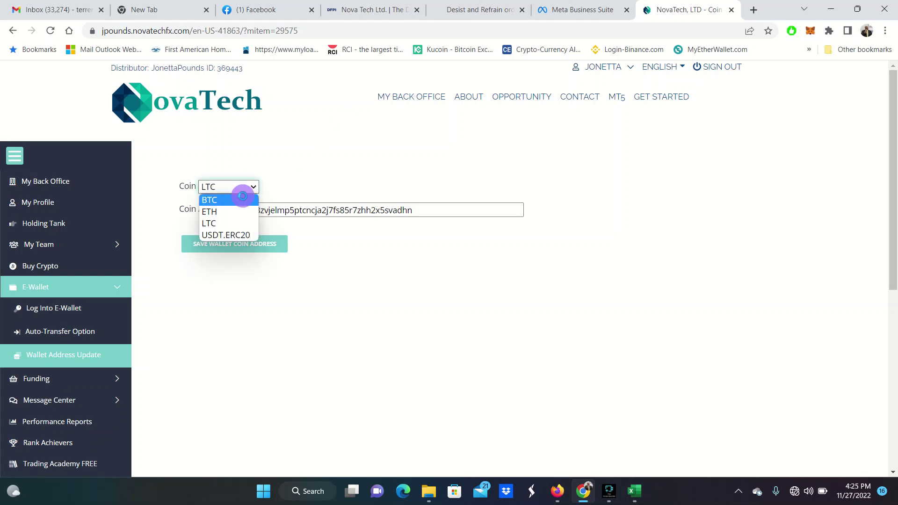
{"action": "left_click", "coordinate": [243, 199]}
{"action": "left_click", "coordinate": [238, 186]}
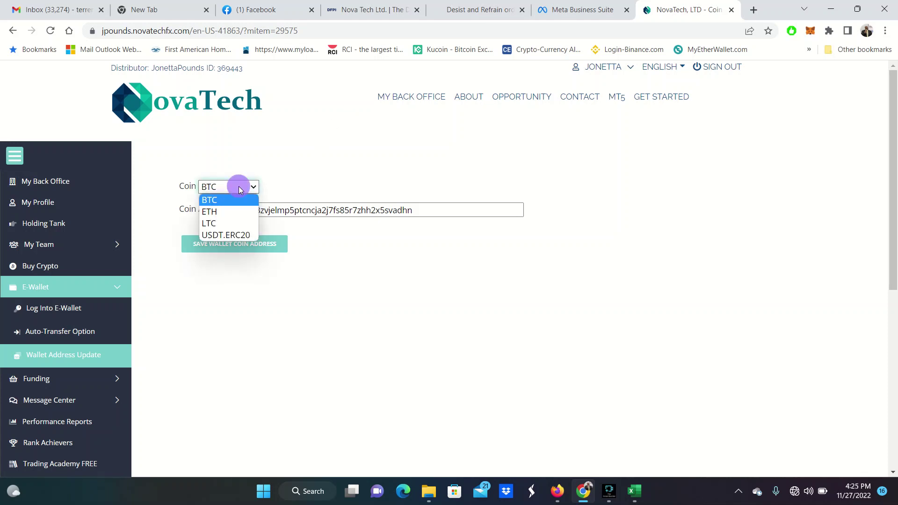
{"action": "left_click", "coordinate": [236, 223]}
{"action": "left_click", "coordinate": [332, 152]}
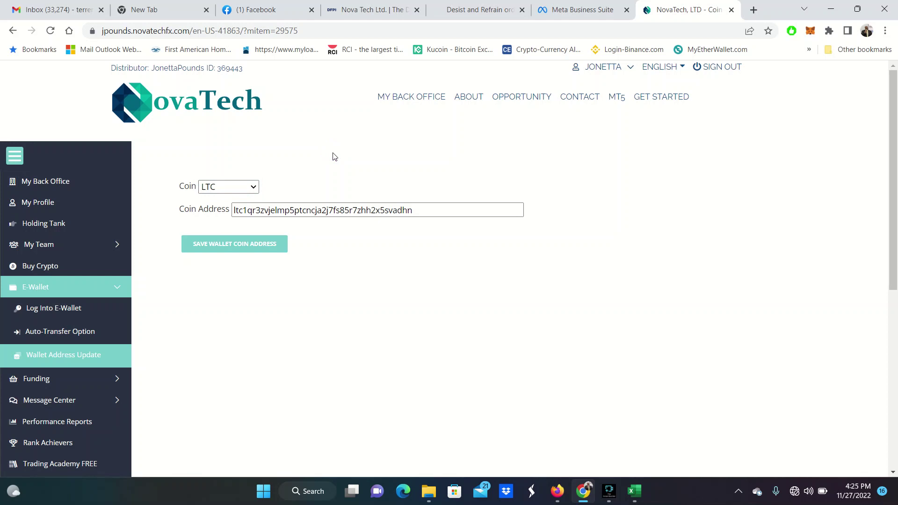
Step: Sign out, then sign in with the other saved member login, captcha code and remember me on
{"action": "left_click", "coordinate": [704, 66]}
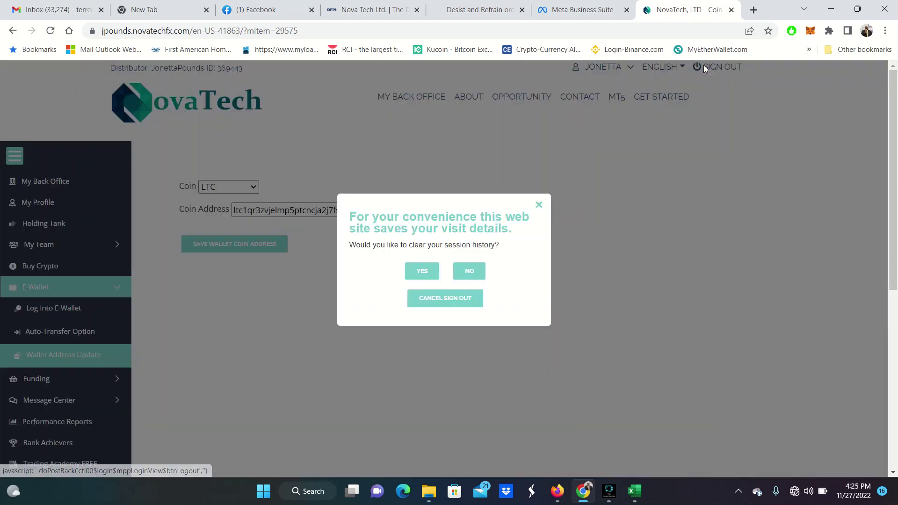
{"action": "left_click", "coordinate": [424, 274]}
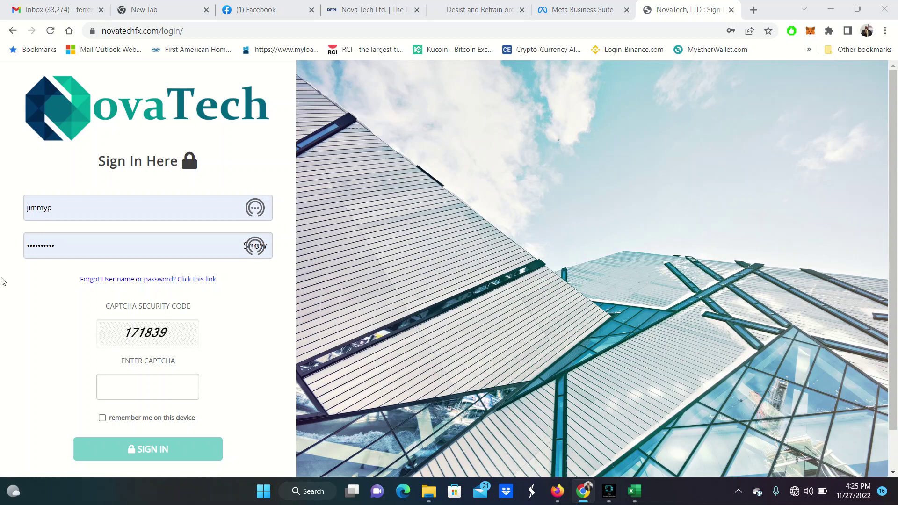
{"action": "left_click", "coordinate": [59, 209]}
{"action": "key", "text": "BackSpace"}
{"action": "key", "text": "BackSpace"}
{"action": "key", "text": "BackSpace"}
{"action": "key", "text": "BackSpace"}
{"action": "key", "text": "BackSpace"}
{"action": "key", "text": "BackSpace"}
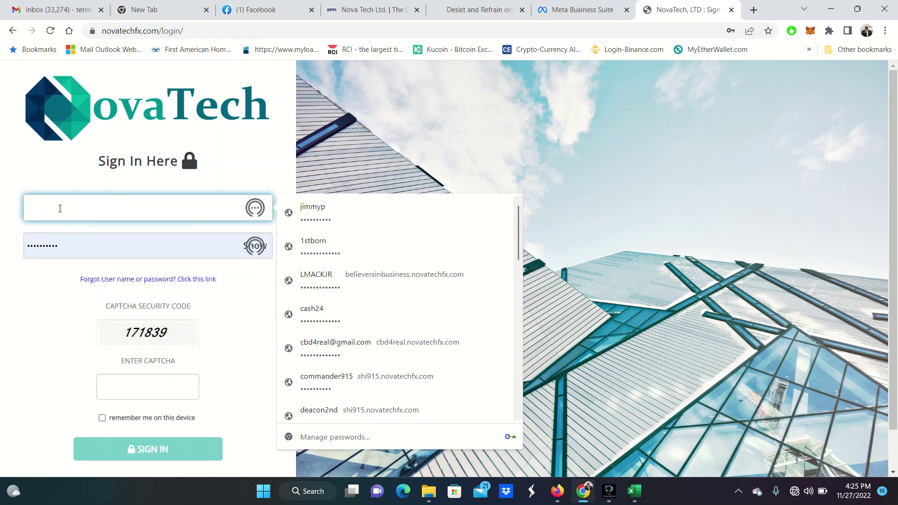
{"action": "type", "text": "new"}
{"action": "type", "text": "new"}
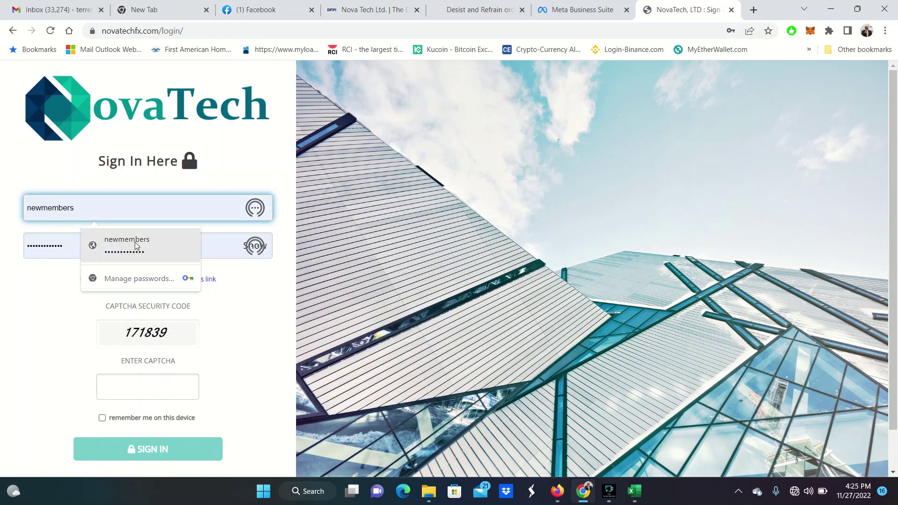
{"action": "left_click", "coordinate": [135, 244]}
{"action": "left_click", "coordinate": [130, 387]}
{"action": "type", "text": "171839"}
{"action": "left_click", "coordinate": [102, 417]}
{"action": "left_click", "coordinate": [153, 452]}
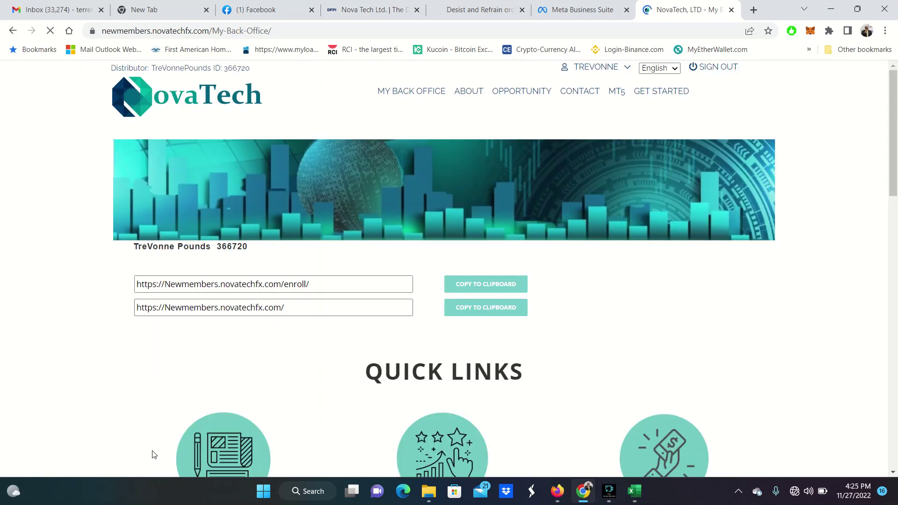
Step: Dismiss the Announcements notice and open this account's Wallet Address Update page with coin BTC
{"action": "left_click_drag", "start_coordinate": [896, 162], "coordinate": [894, 189]}
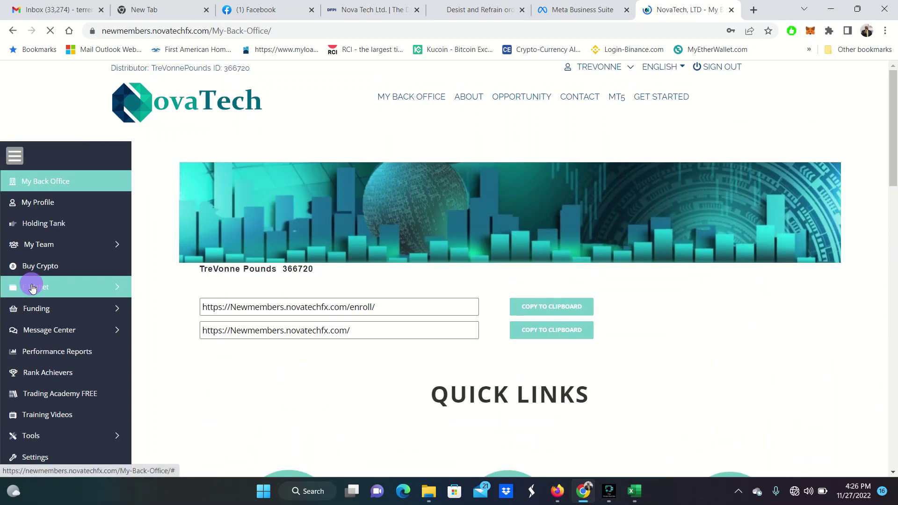
{"action": "left_click", "coordinate": [32, 287]}
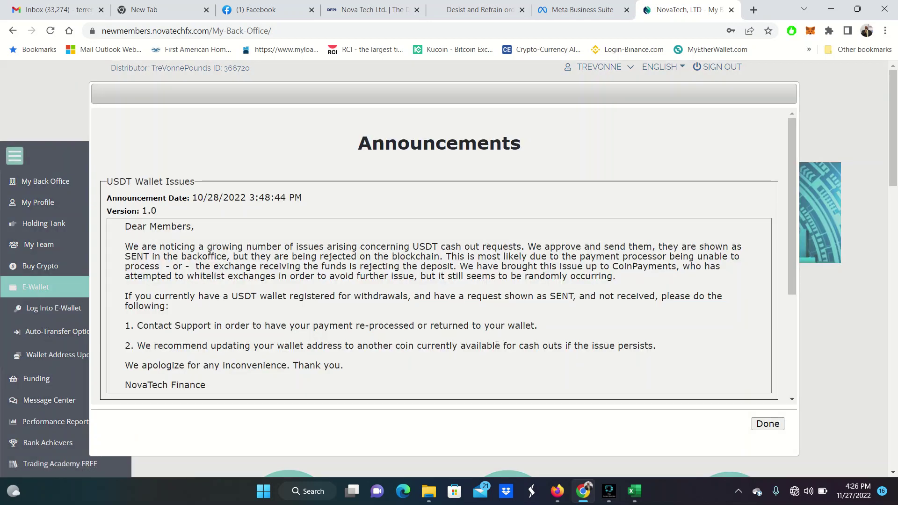
{"action": "left_click", "coordinate": [762, 424]}
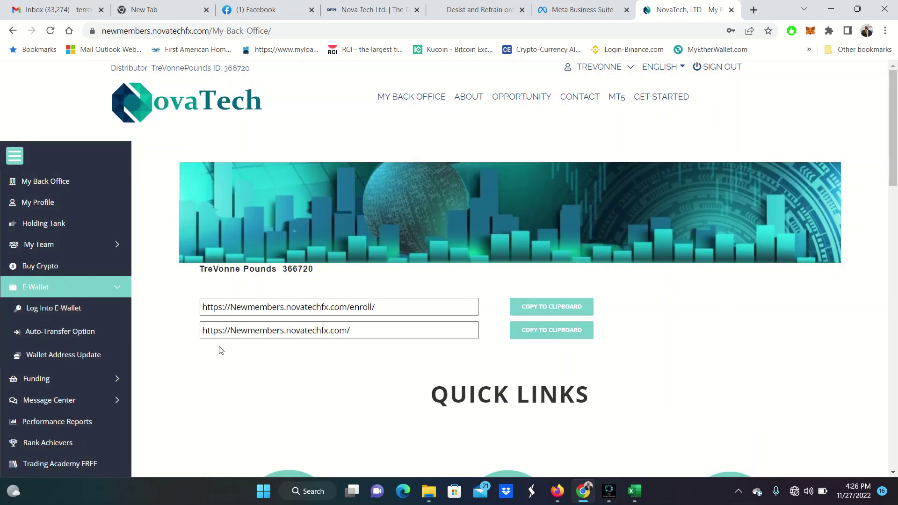
{"action": "left_click", "coordinate": [69, 357]}
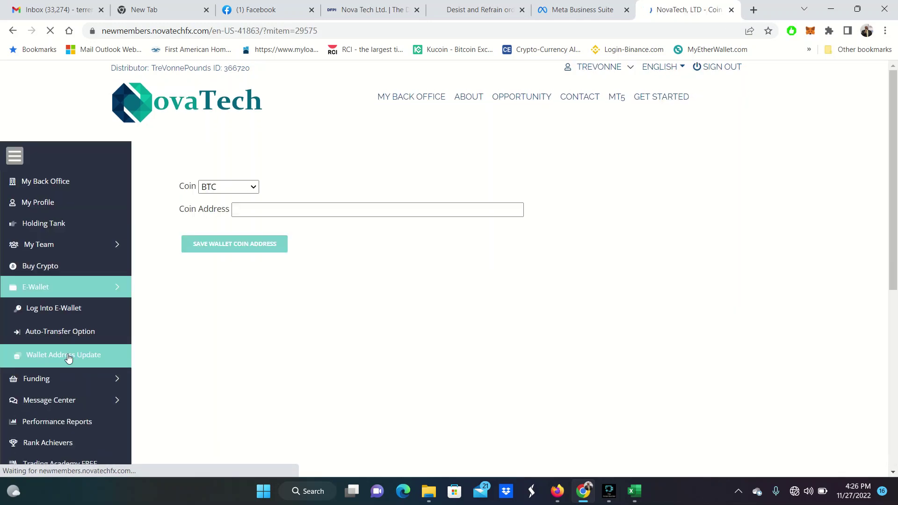
Step: Change the Coin selection on the Wallet Address Update form to USDT.ERC20
{"action": "left_click", "coordinate": [234, 186]}
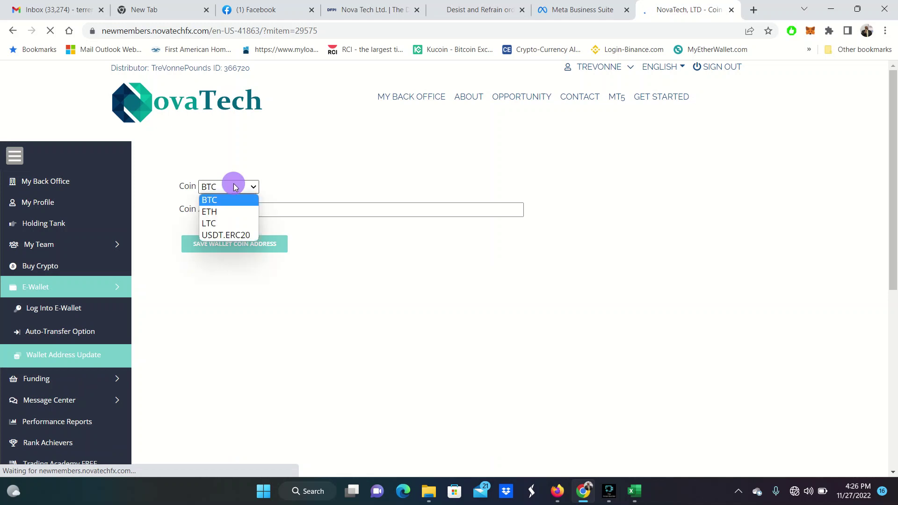
{"action": "left_click", "coordinate": [234, 234]}
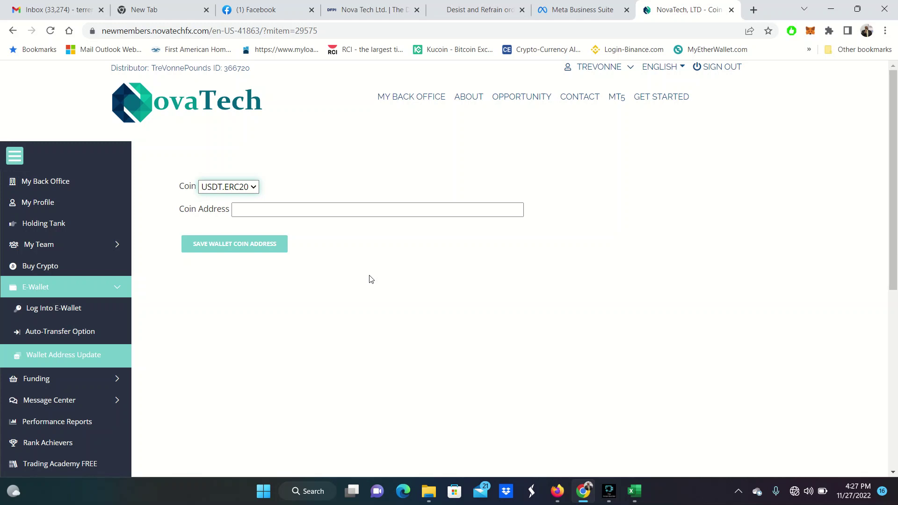
Step: Refresh Gmail, open the 'USDT TRC 20 Binance' email and copy its TRC20 wallet address
{"action": "left_click", "coordinate": [67, 14]}
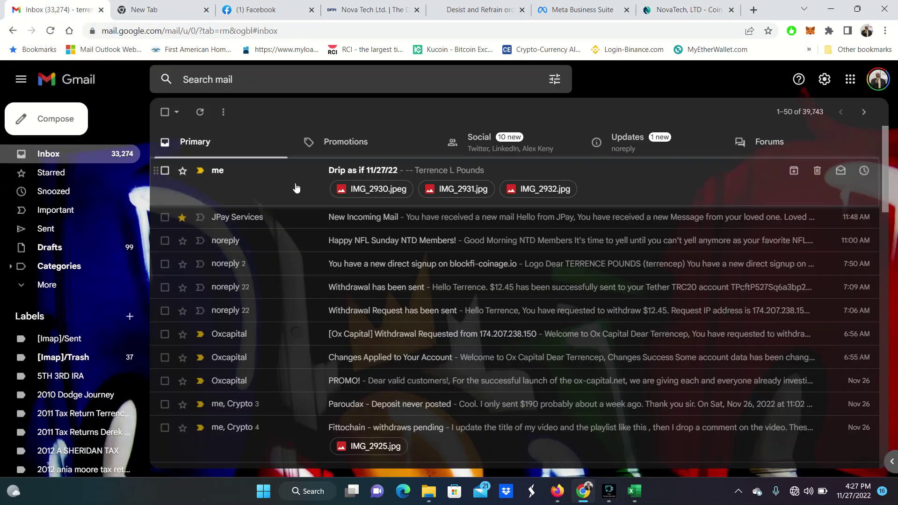
{"action": "left_click", "coordinate": [199, 111]}
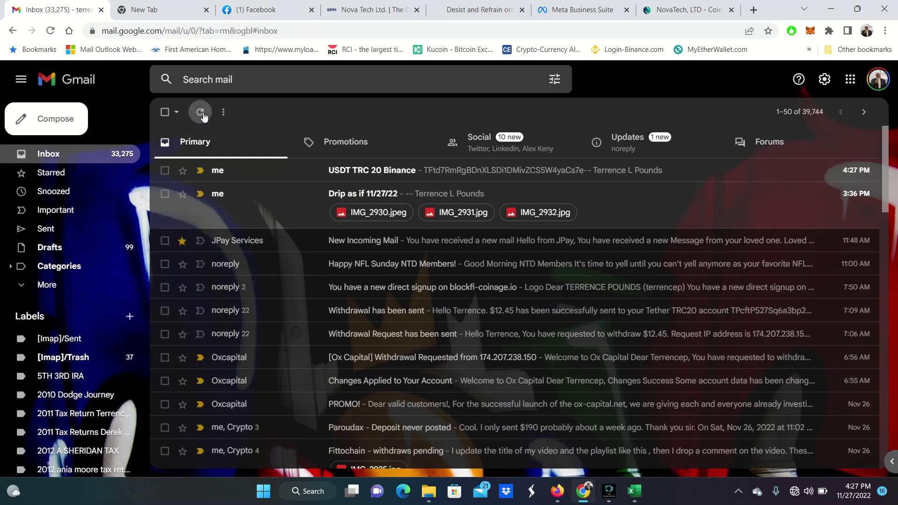
{"action": "left_click", "coordinate": [448, 171]}
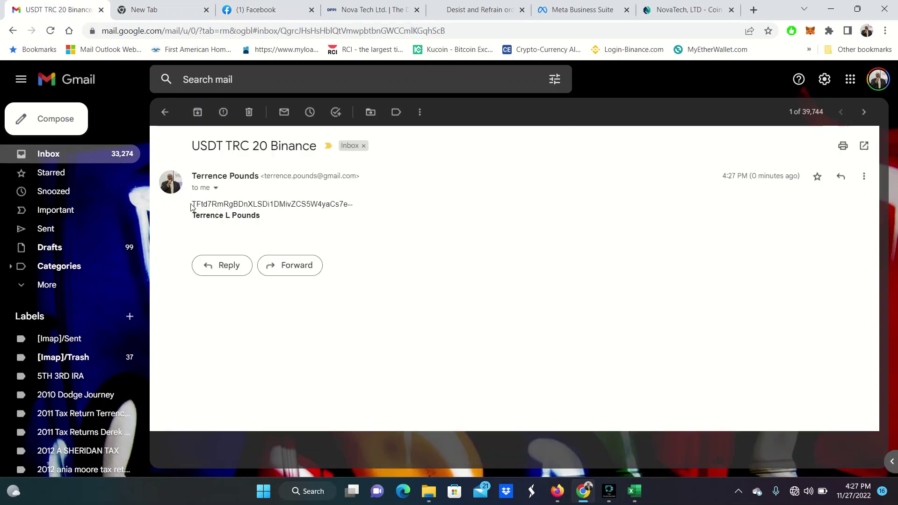
{"action": "left_click_drag", "start_coordinate": [191, 206], "coordinate": [251, 200]}
{"action": "left_click", "coordinate": [346, 203]}
{"action": "left_click_drag", "start_coordinate": [194, 202], "coordinate": [348, 202]}
{"action": "right_click", "coordinate": [327, 206]}
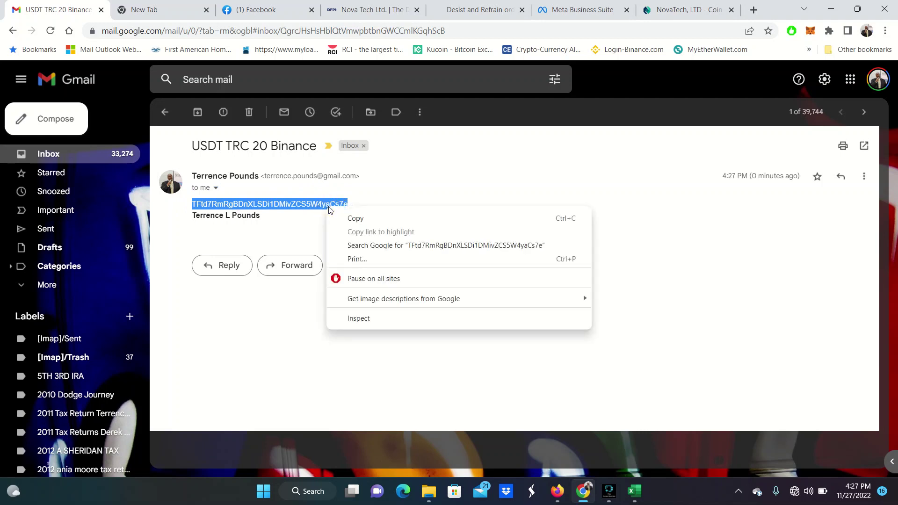
{"action": "left_click", "coordinate": [363, 215]}
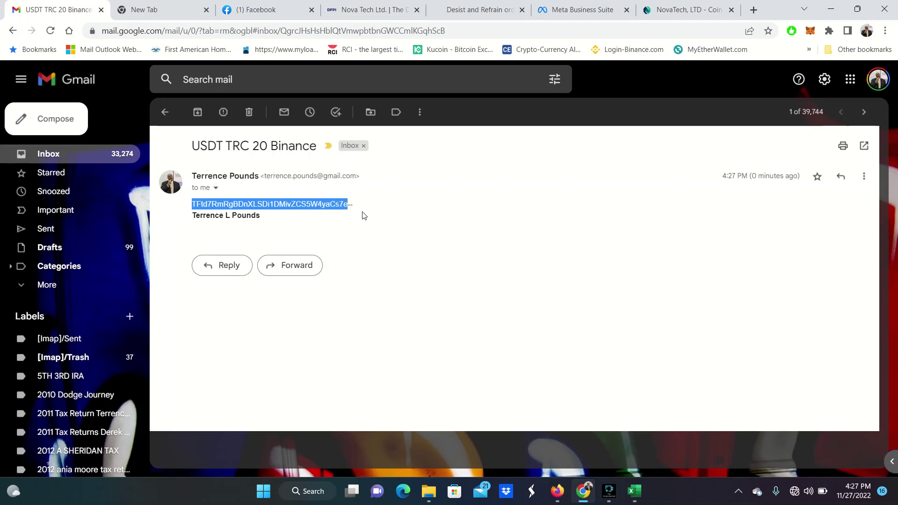
Step: Paste the copied TRC20 address into Coin Address and check it against the email
{"action": "left_click", "coordinate": [679, 14]}
{"action": "left_click", "coordinate": [241, 210]}
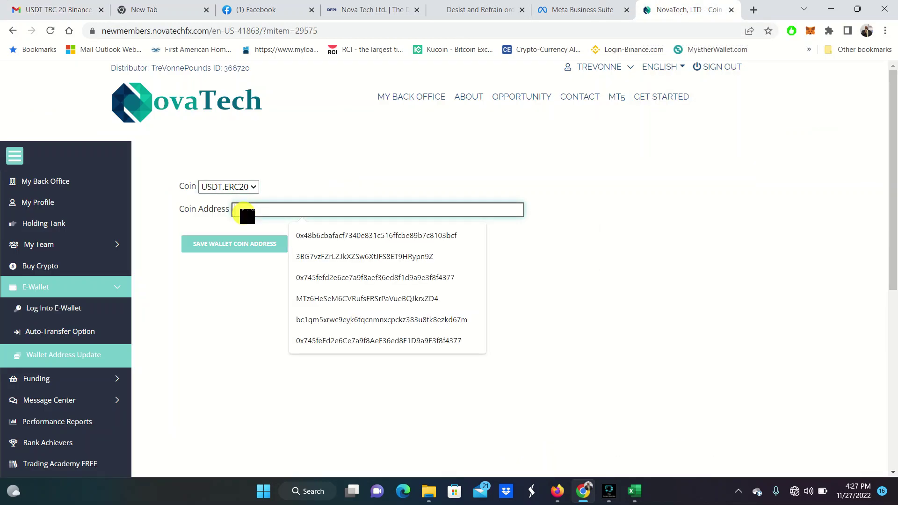
{"action": "right_click", "coordinate": [241, 210]}
{"action": "left_click", "coordinate": [291, 303]}
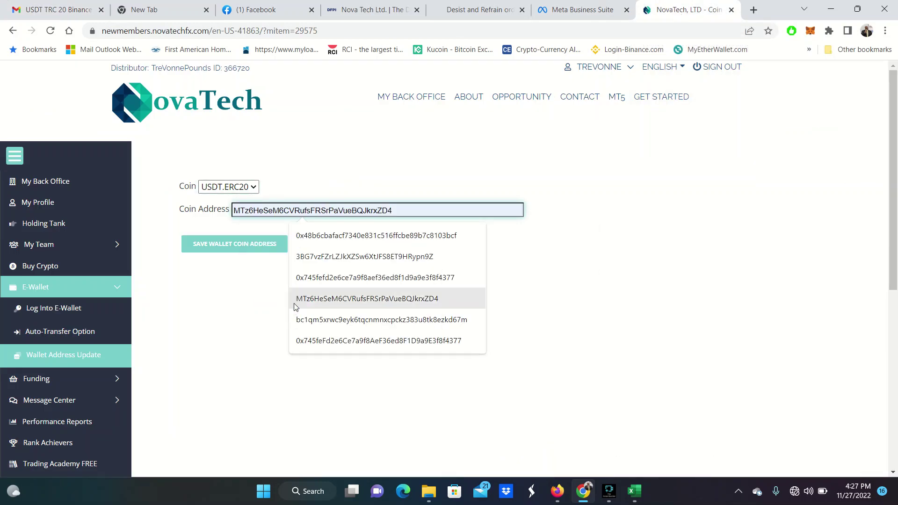
{"action": "left_click", "coordinate": [308, 178]}
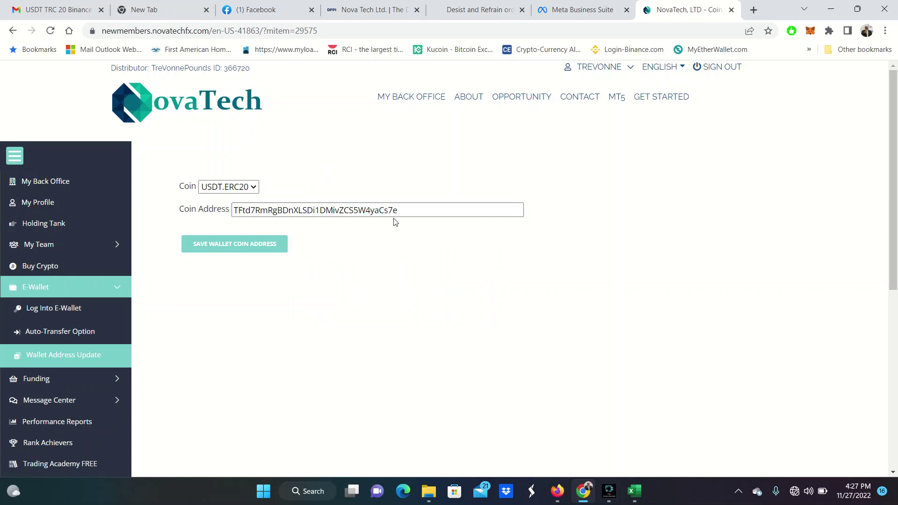
{"action": "left_click", "coordinate": [75, 14]}
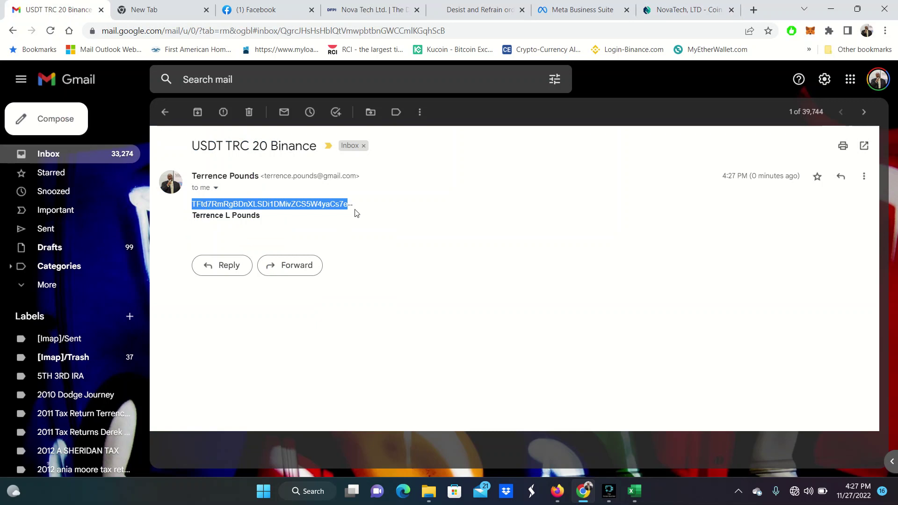
Step: Save the USDT.ERC20 wallet coin address and confirm the save
{"action": "left_click", "coordinate": [706, 9]}
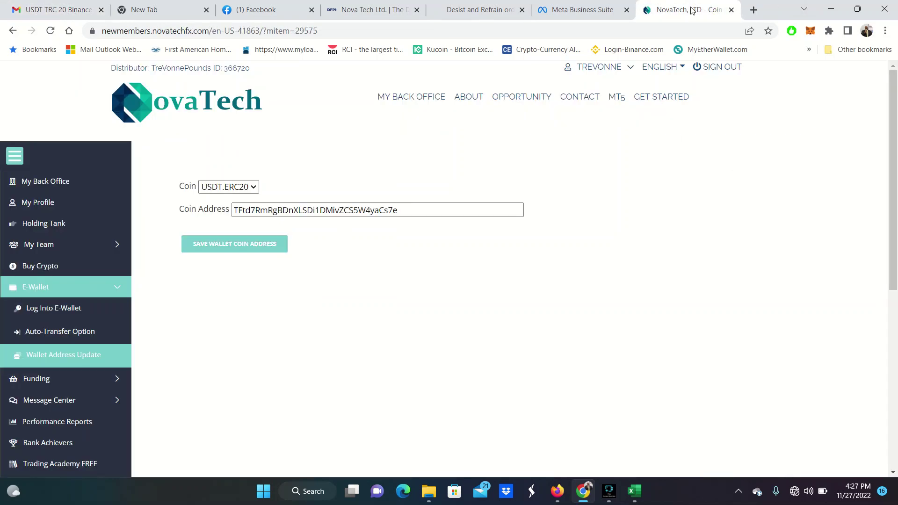
{"action": "left_click", "coordinate": [226, 247]}
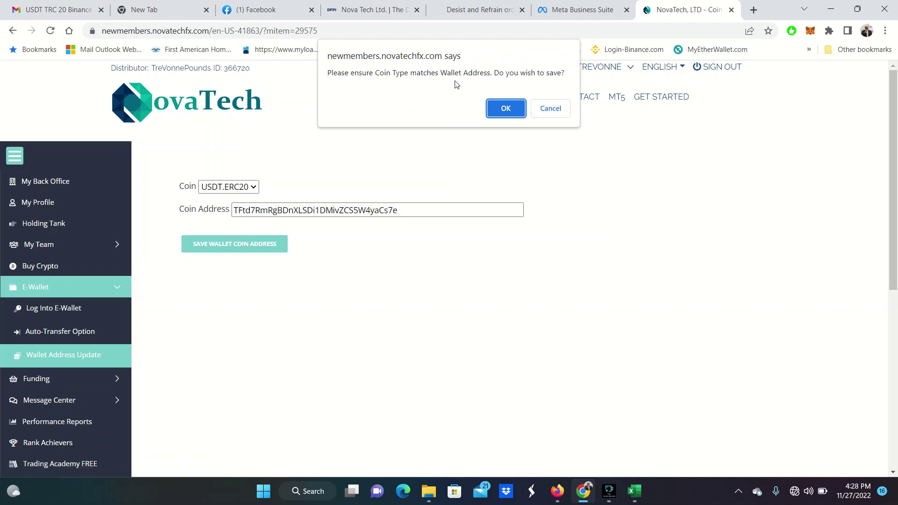
{"action": "left_click", "coordinate": [502, 112]}
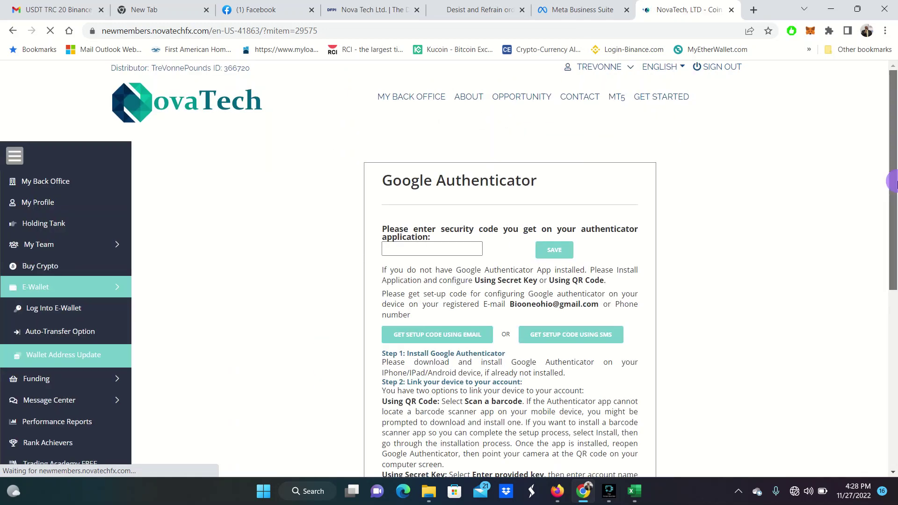
Step: Scroll down the Google Authenticator page and request the set-up code by email
{"action": "left_click_drag", "start_coordinate": [893, 184], "coordinate": [896, 218]}
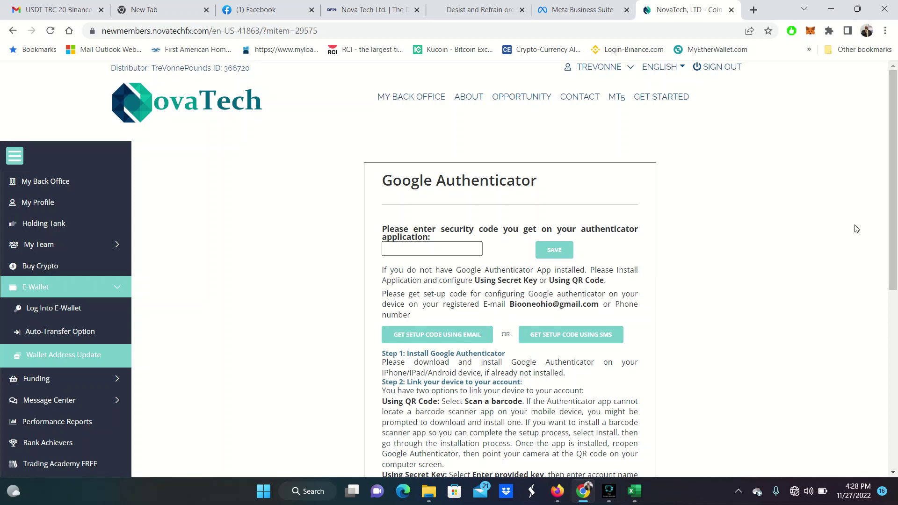
{"action": "left_click", "coordinate": [895, 215]}
{"action": "left_click_drag", "start_coordinate": [895, 215], "coordinate": [894, 256]}
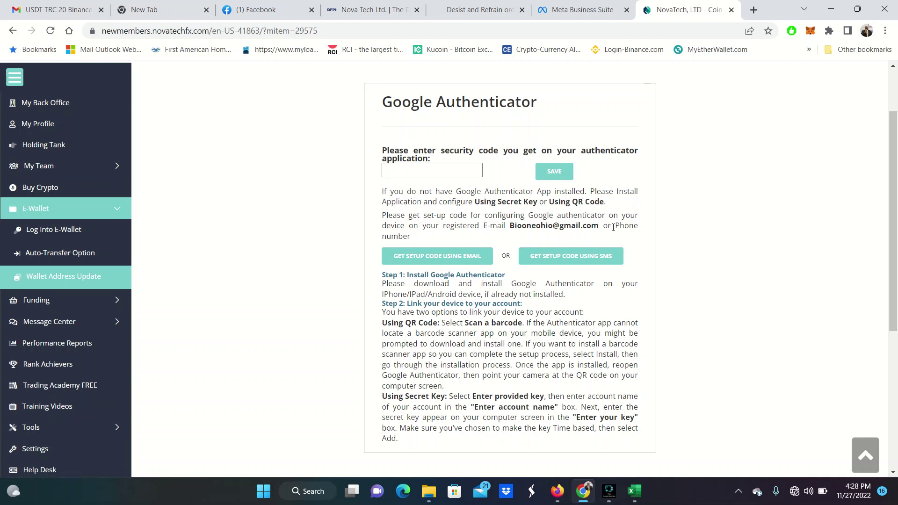
{"action": "left_click", "coordinate": [439, 262]}
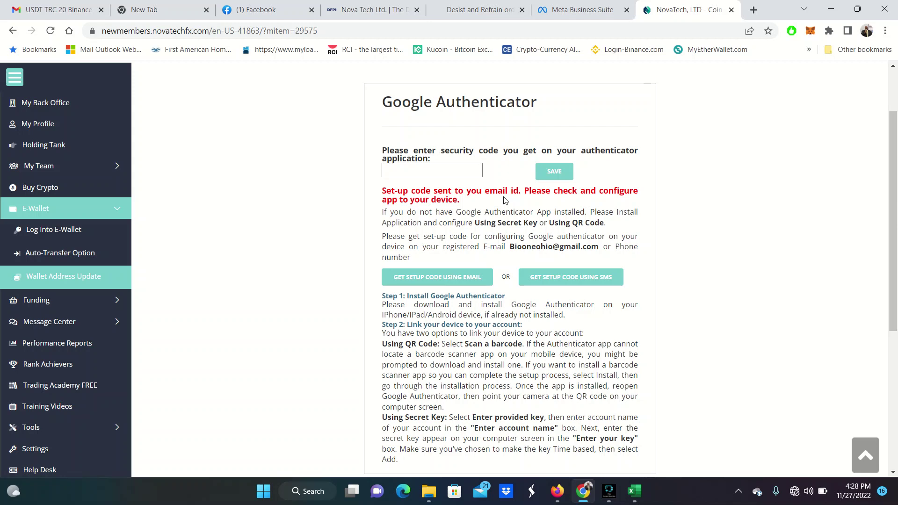
Step: In Gmail, add and sign in to the other account using its saved e-mail and password
{"action": "left_click", "coordinate": [65, 10]}
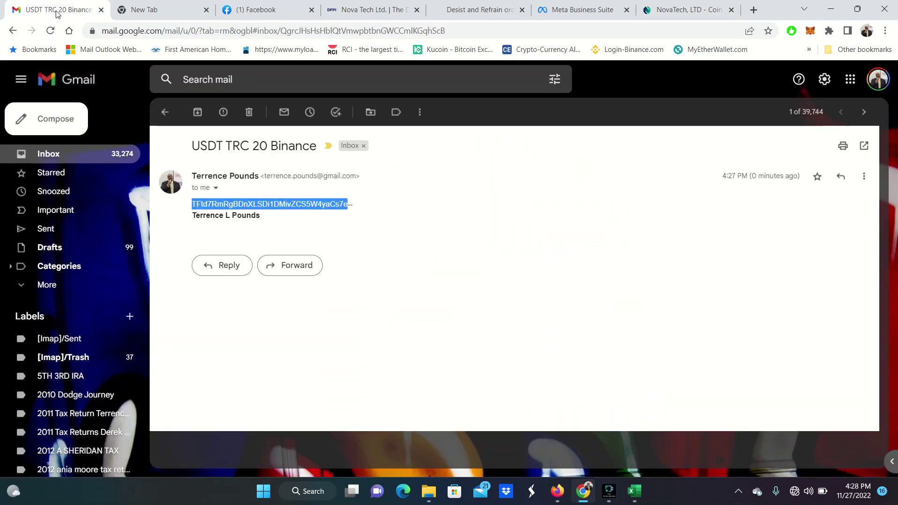
{"action": "left_click", "coordinate": [878, 80]}
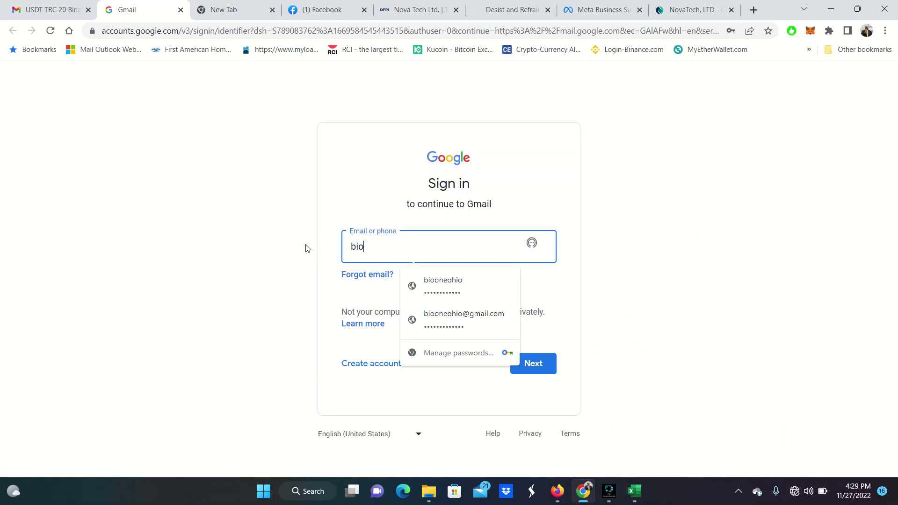
{"action": "left_click", "coordinate": [458, 286]}
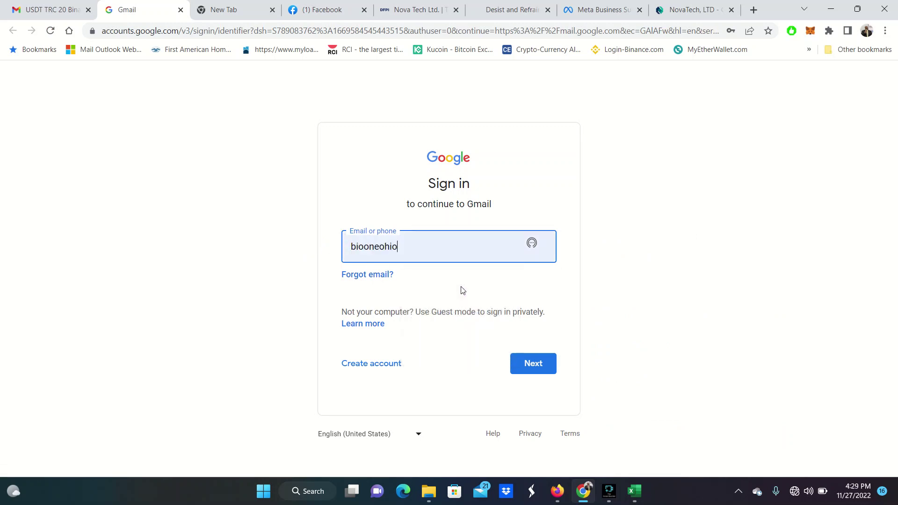
{"action": "left_click", "coordinate": [529, 369]}
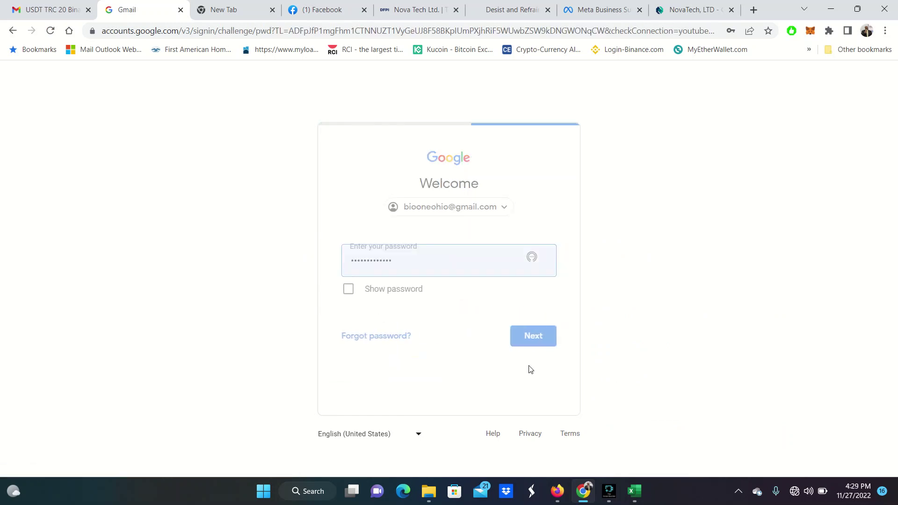
{"action": "left_click", "coordinate": [531, 336]}
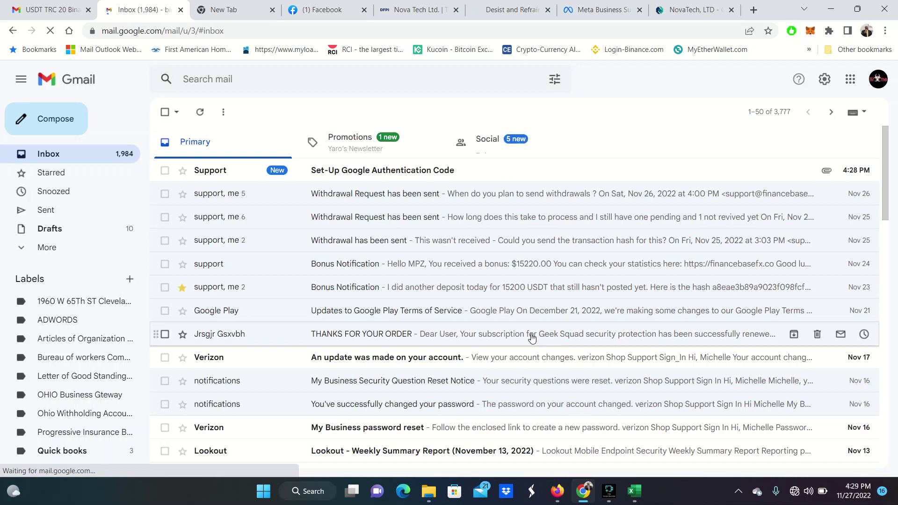
Step: Open the Support email 'Set-Up Google Authentication Code' and download its 'noname' QR attachment
{"action": "left_click", "coordinate": [410, 171]}
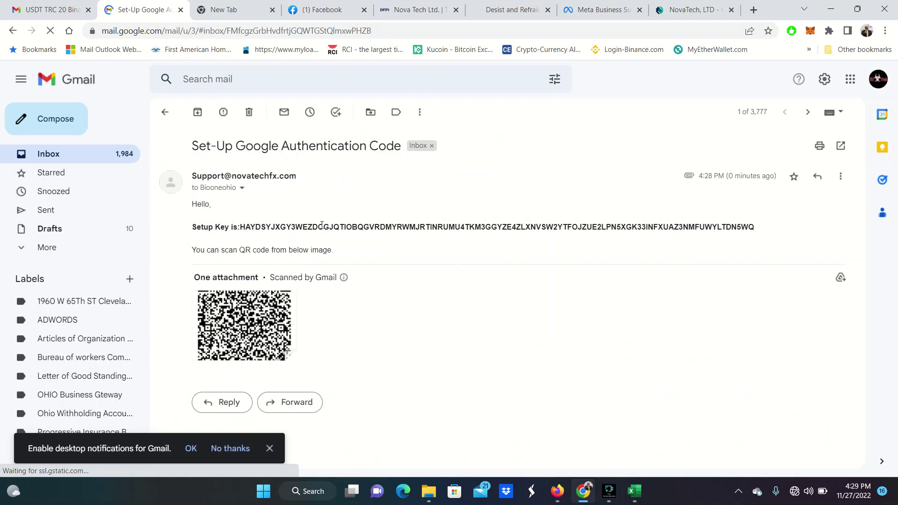
{"action": "mouse_move", "coordinate": [235, 319]}
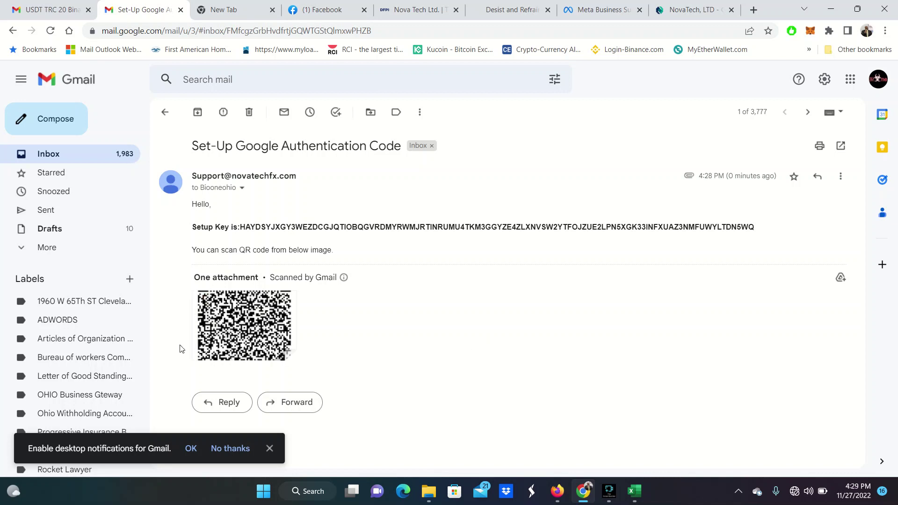
{"action": "left_click", "coordinate": [220, 348]}
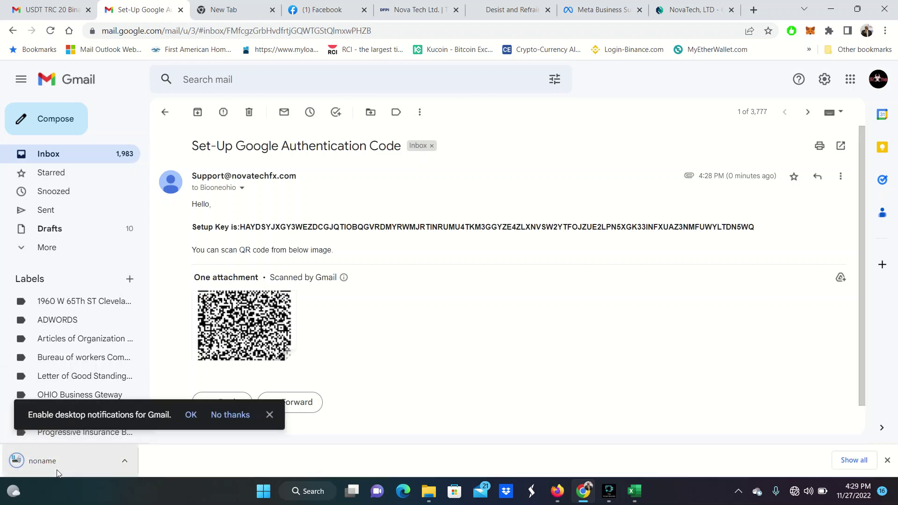
Step: Try opening the downloaded 'noname' file, cancel the app chooser, and minimize the Downloads window
{"action": "left_click", "coordinate": [69, 470]}
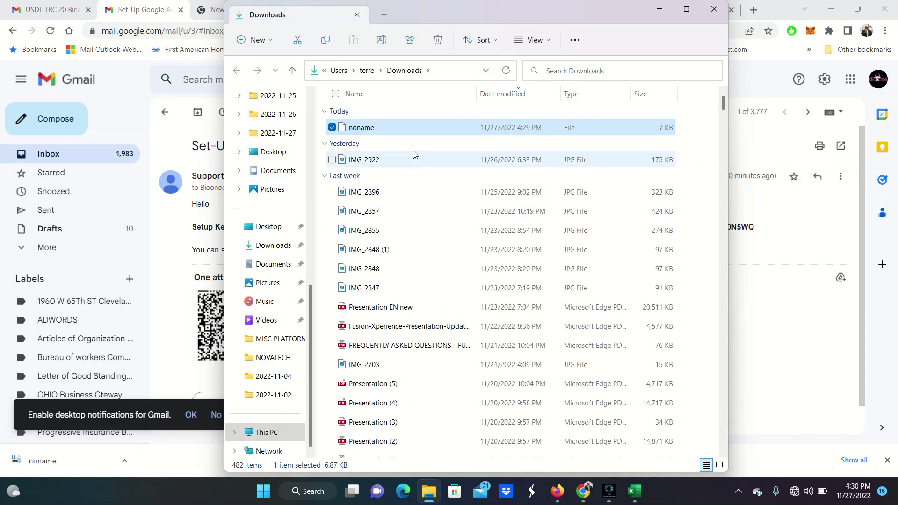
{"action": "double_click", "coordinate": [437, 126]}
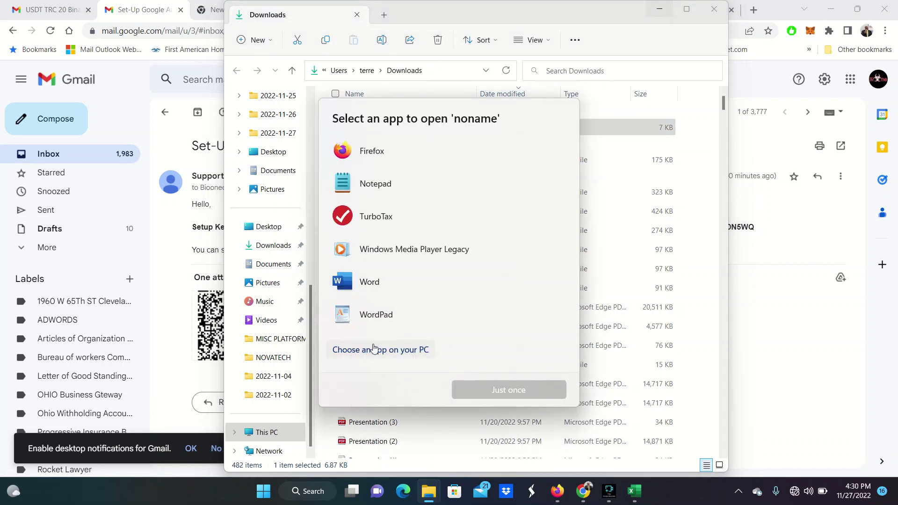
{"action": "left_click", "coordinate": [615, 65]}
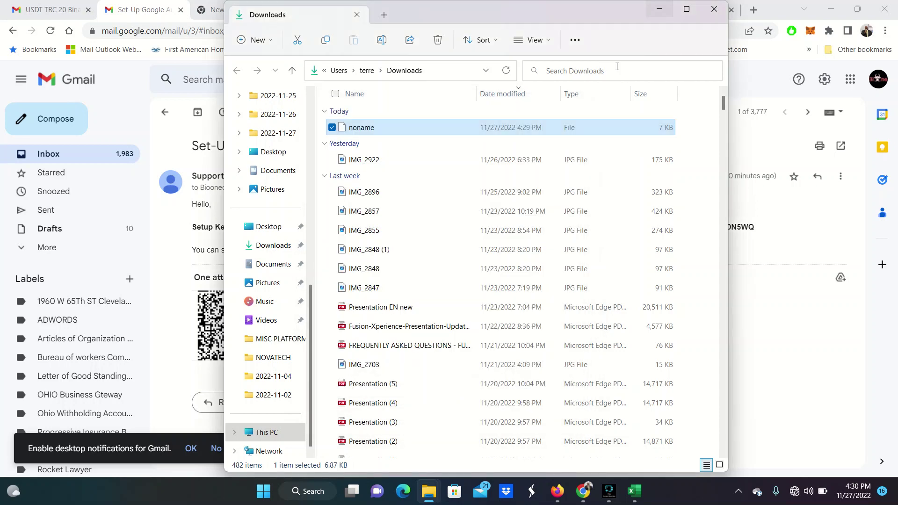
{"action": "left_click", "coordinate": [659, 10]}
Step: View the QR code attachment enlarged, then return to NovaTech's Google Authenticator page
{"action": "left_click", "coordinate": [254, 314]}
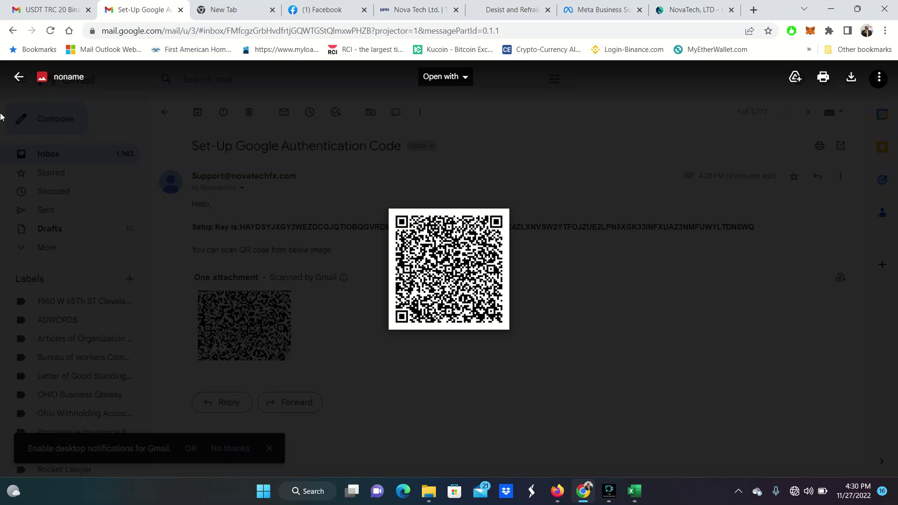
{"action": "left_click", "coordinate": [18, 76]}
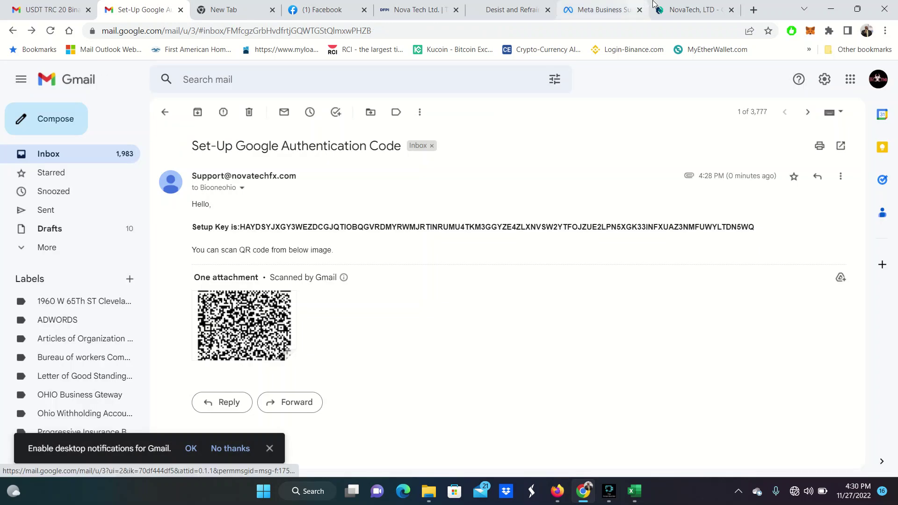
{"action": "left_click", "coordinate": [681, 4]}
Step: Enter and save the six-digit authenticator security code, then return to the Gmail inbox
{"action": "left_click", "coordinate": [420, 171]}
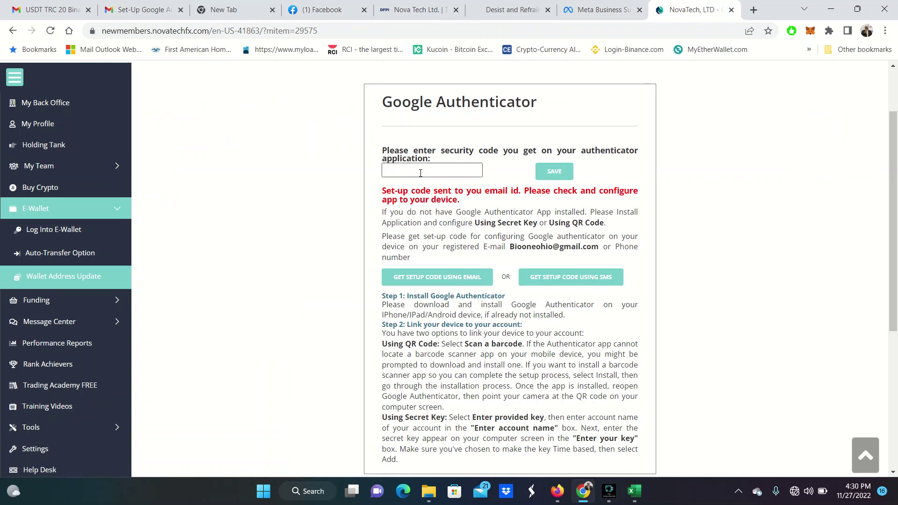
{"action": "left_click", "coordinate": [420, 173]}
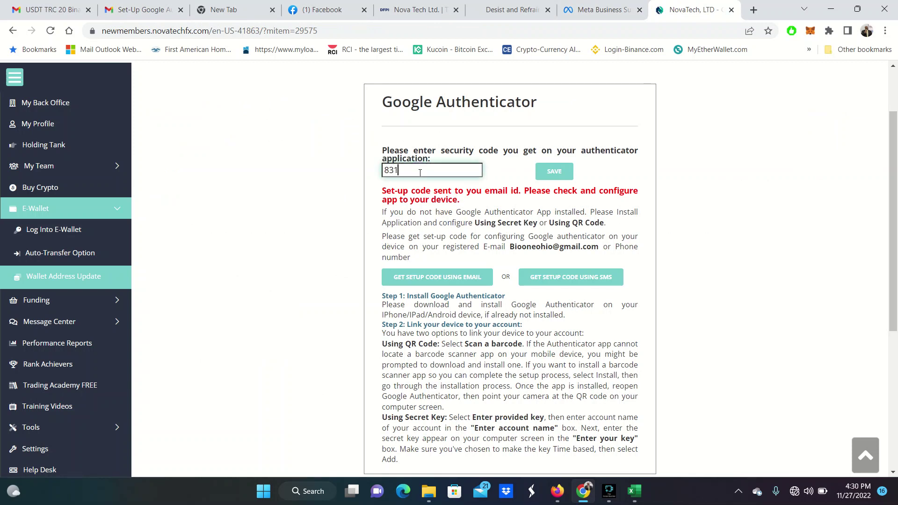
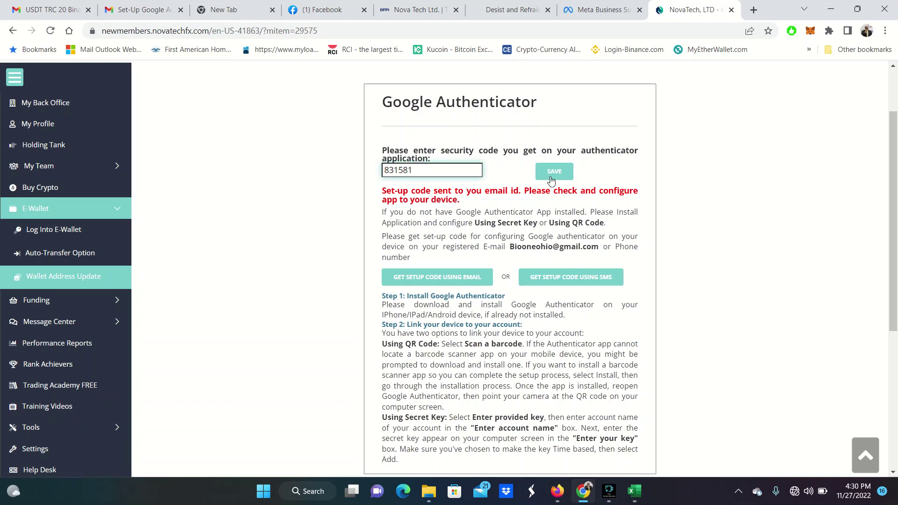
{"action": "left_click", "coordinate": [554, 170]}
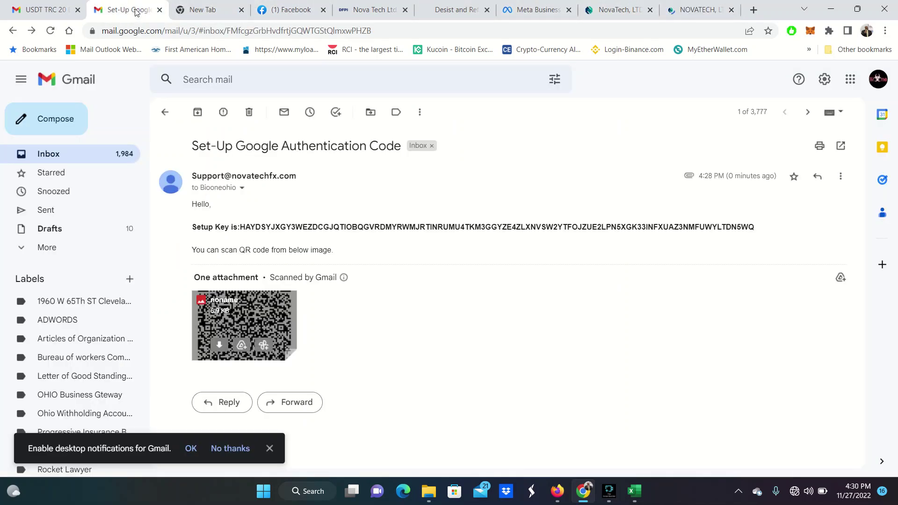
{"action": "left_click", "coordinate": [52, 159]}
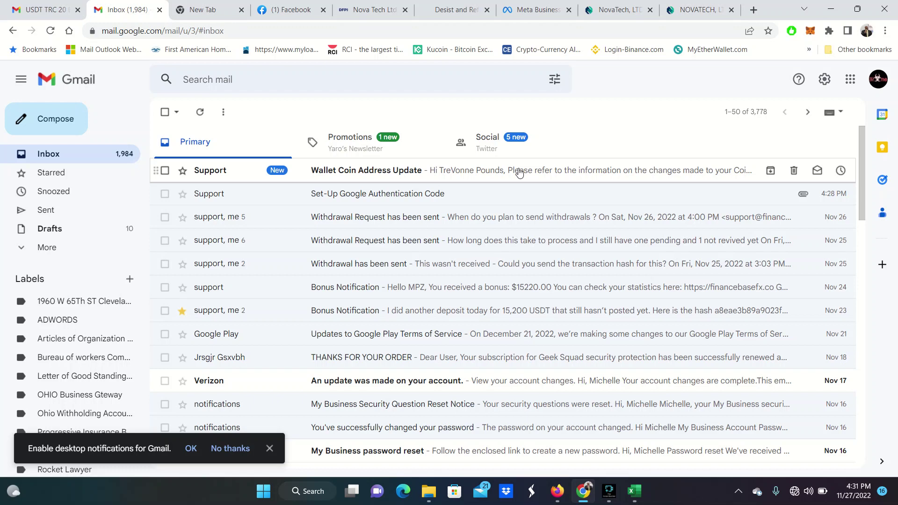
Step: Read the 'Wallet Coin Address Update' email from Support and go back to the inbox
{"action": "left_click", "coordinate": [519, 171]}
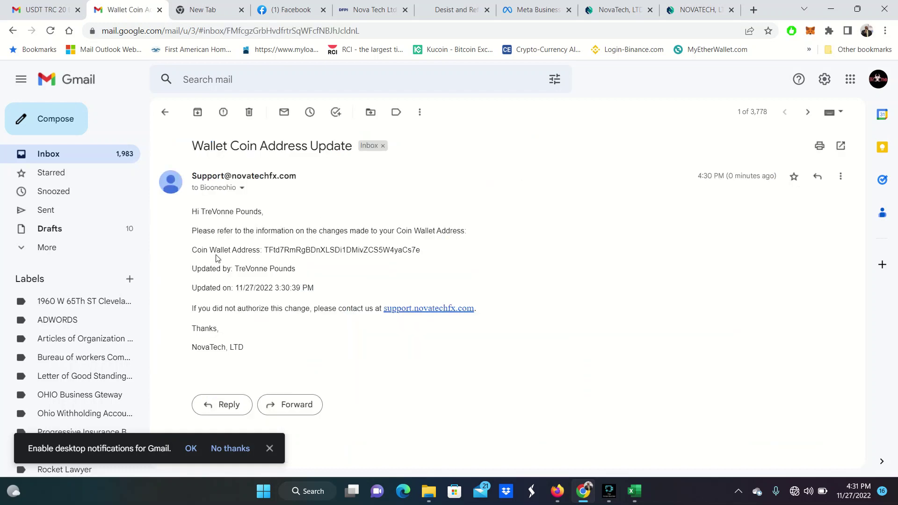
{"action": "left_click", "coordinate": [166, 113]}
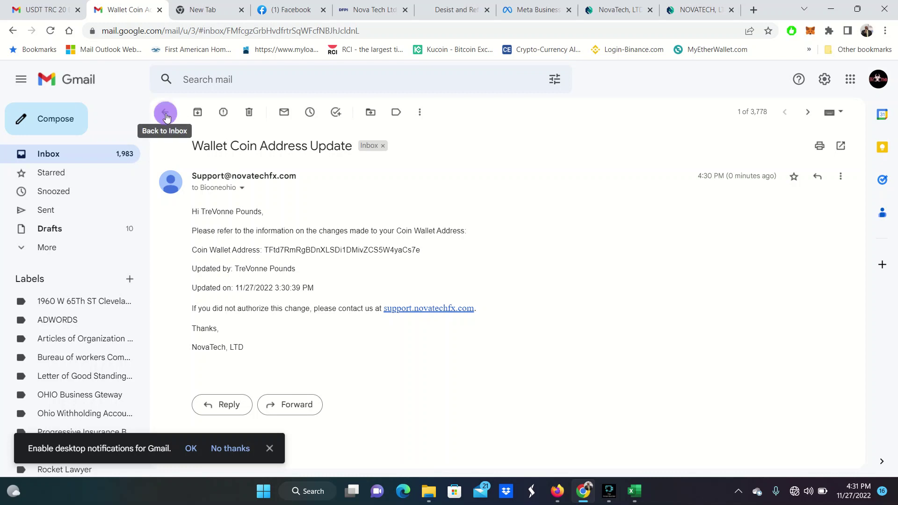
Step: From the eWallet overview, request a cash-out and proceed past the warning notice
{"action": "left_click", "coordinate": [718, 12]}
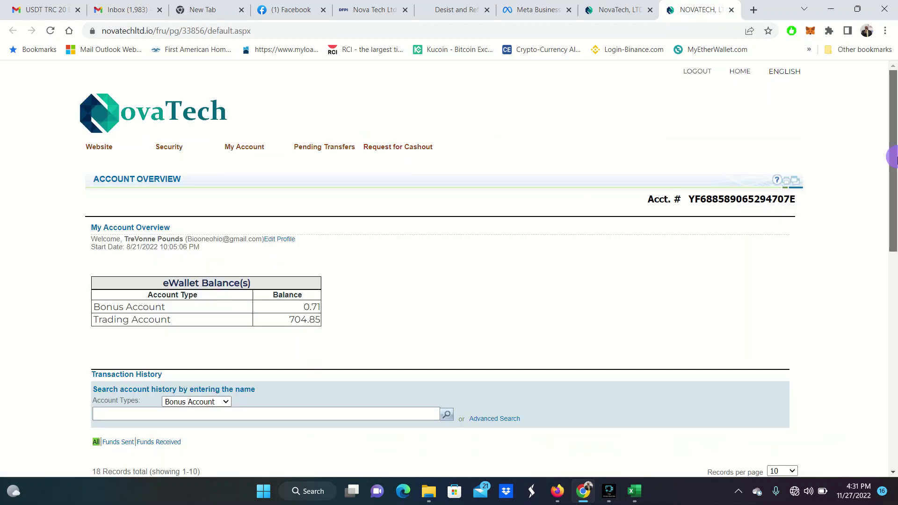
{"action": "left_click_drag", "start_coordinate": [893, 159], "coordinate": [893, 165]}
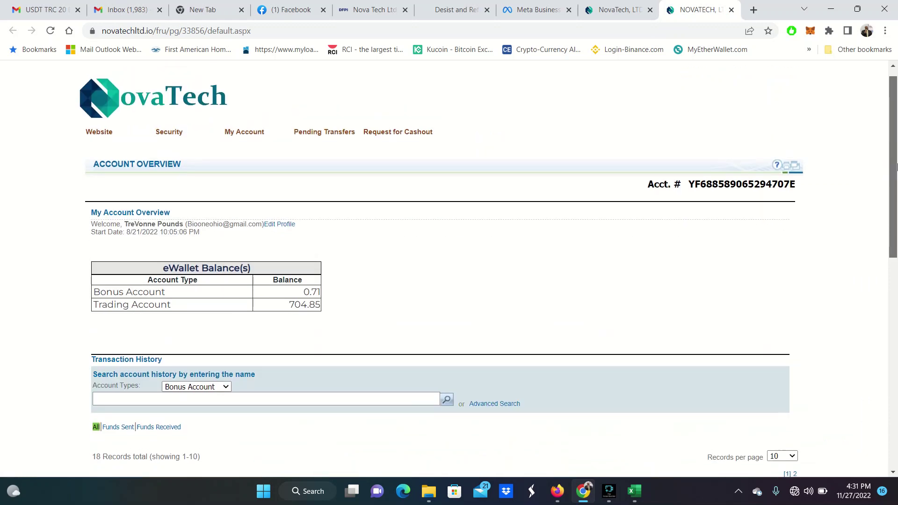
{"action": "left_click", "coordinate": [387, 135]}
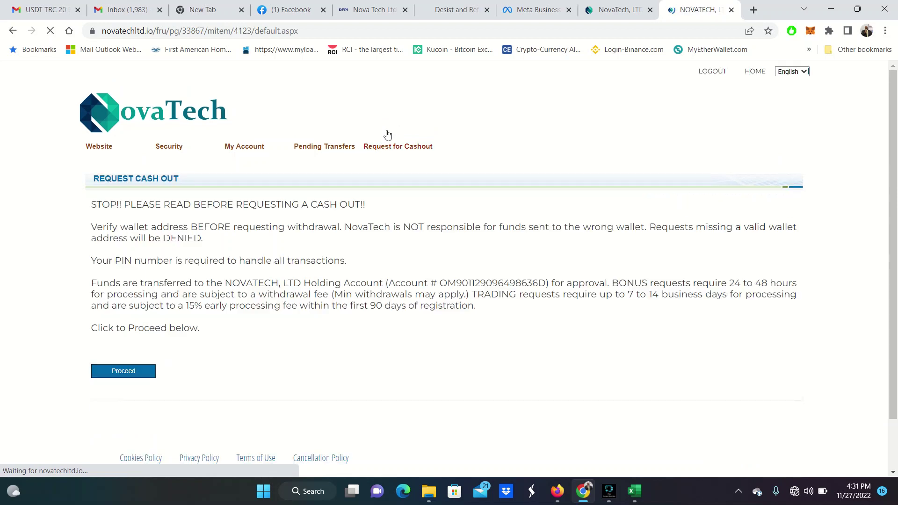
{"action": "left_click", "coordinate": [133, 371]}
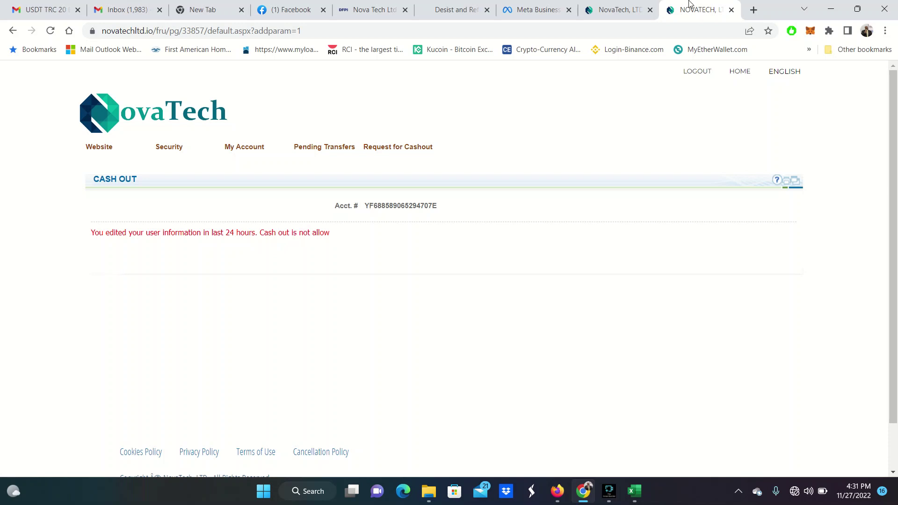
Step: Log out of the eWallet and sign out of the member site, clearing session history
{"action": "left_click", "coordinate": [689, 74]}
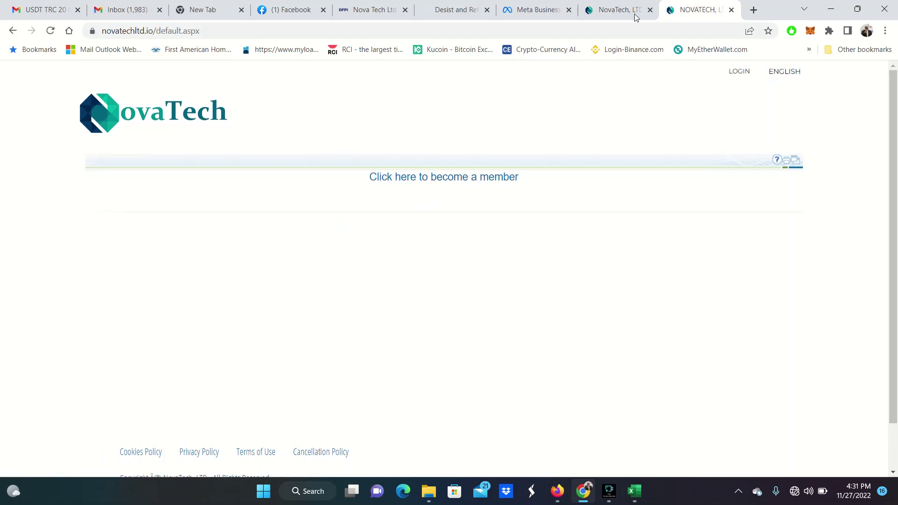
{"action": "left_click", "coordinate": [622, 10]}
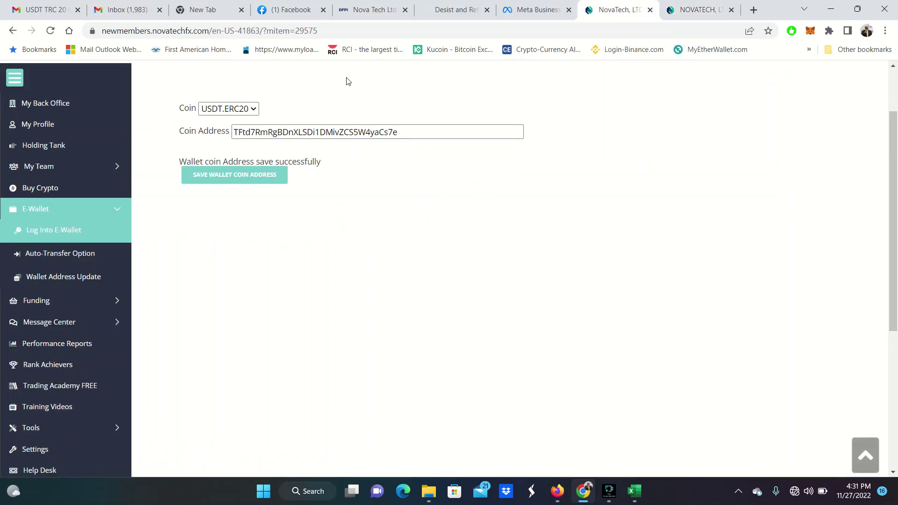
{"action": "scroll", "coordinate": [889, 170], "scroll_direction": "up", "scroll_amount": 2}
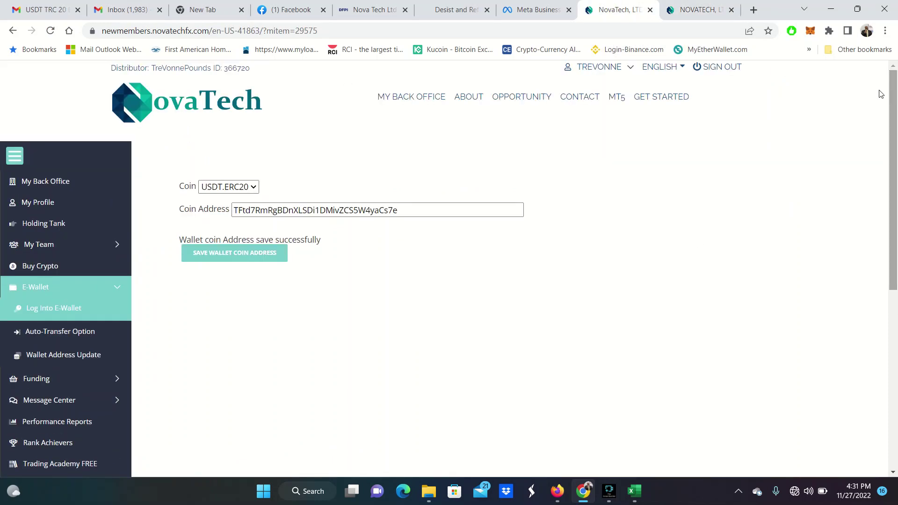
{"action": "left_click", "coordinate": [720, 67]}
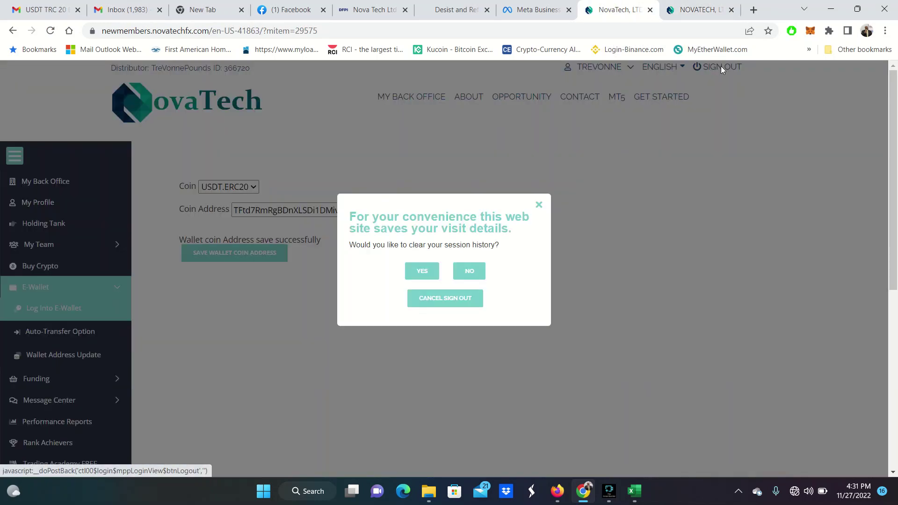
{"action": "left_click", "coordinate": [424, 272]}
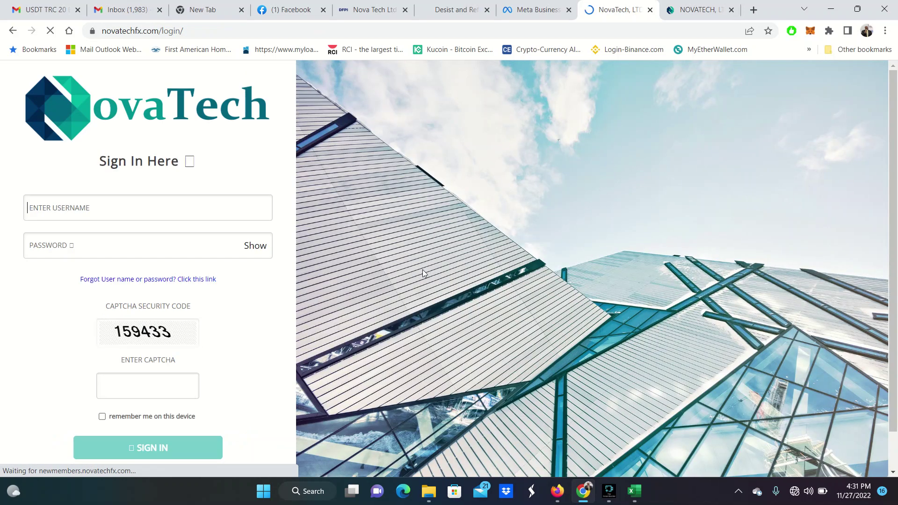
Step: Sign in as the other saved member with the captcha code and remember me ticked
{"action": "double_click", "coordinate": [80, 211]}
{"action": "key", "text": "BackSpace"}
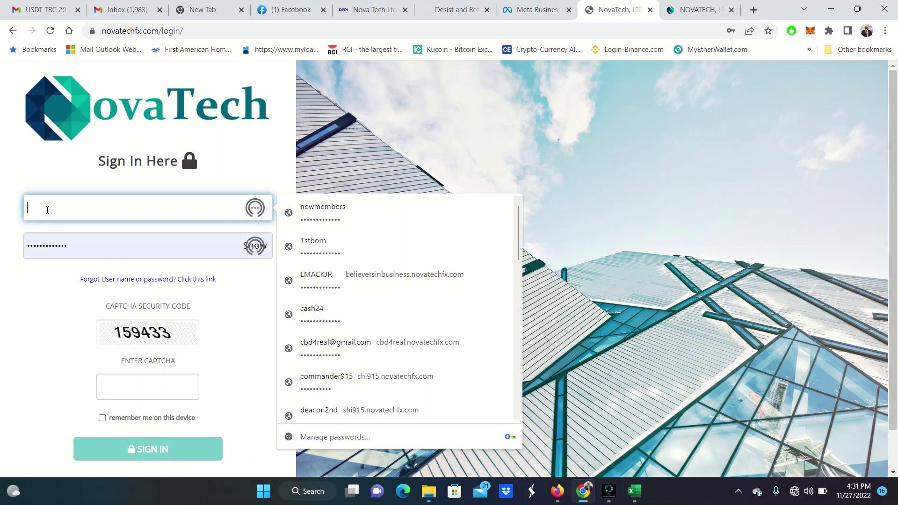
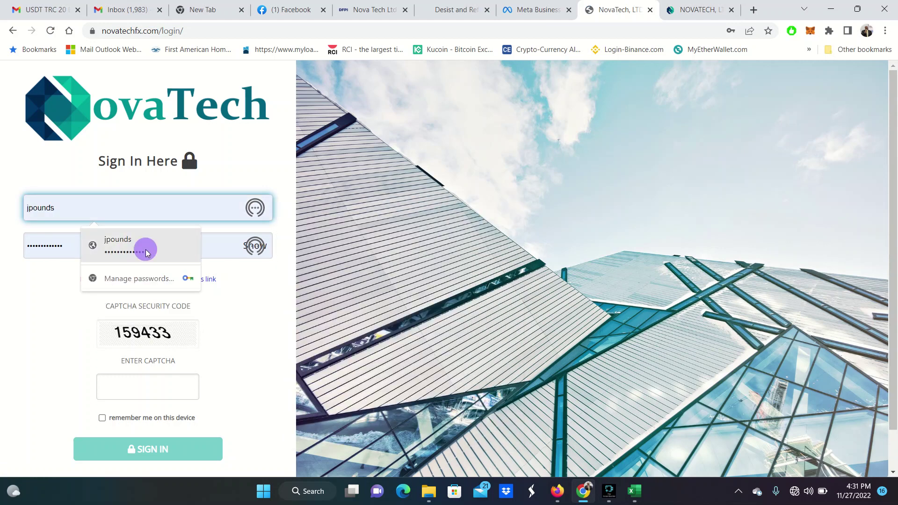
{"action": "left_click", "coordinate": [145, 251]}
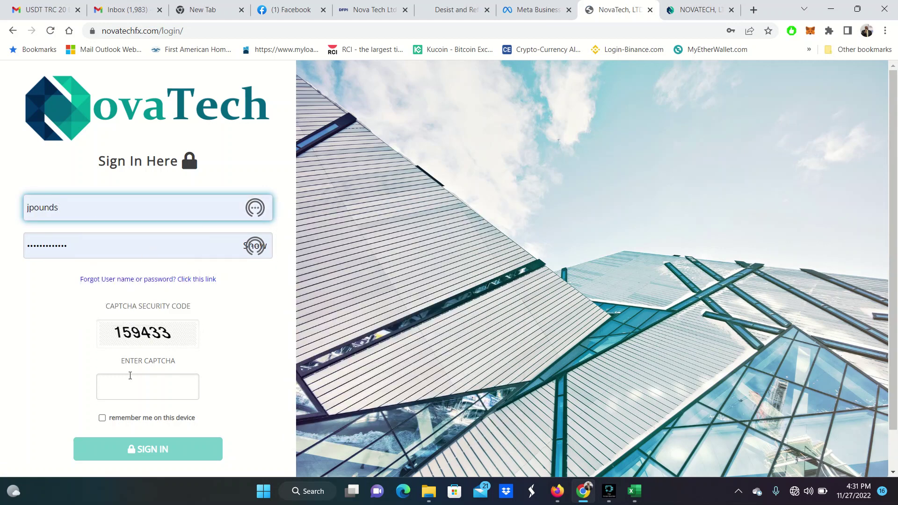
{"action": "left_click", "coordinate": [133, 389]}
{"action": "type", "text": "159"}
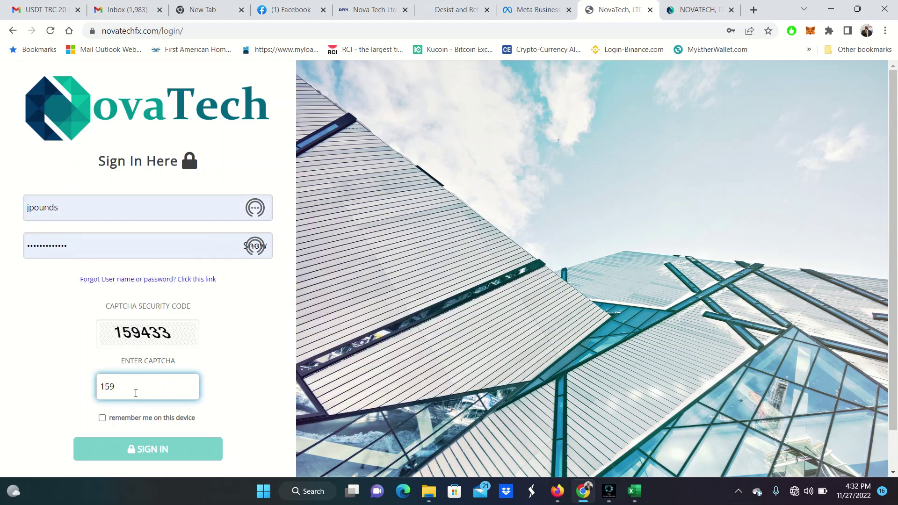
{"action": "type", "text": "433"}
{"action": "left_click", "coordinate": [102, 417]}
{"action": "left_click", "coordinate": [142, 454]}
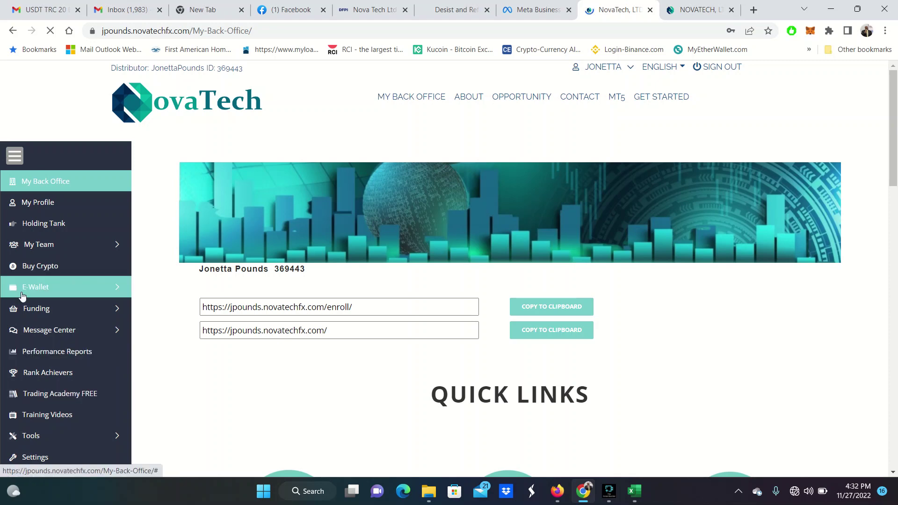
Step: Log into this member's eWallet from the E-Wallet sidebar, dismissing the USDT wallet announcement
{"action": "left_click", "coordinate": [63, 286]}
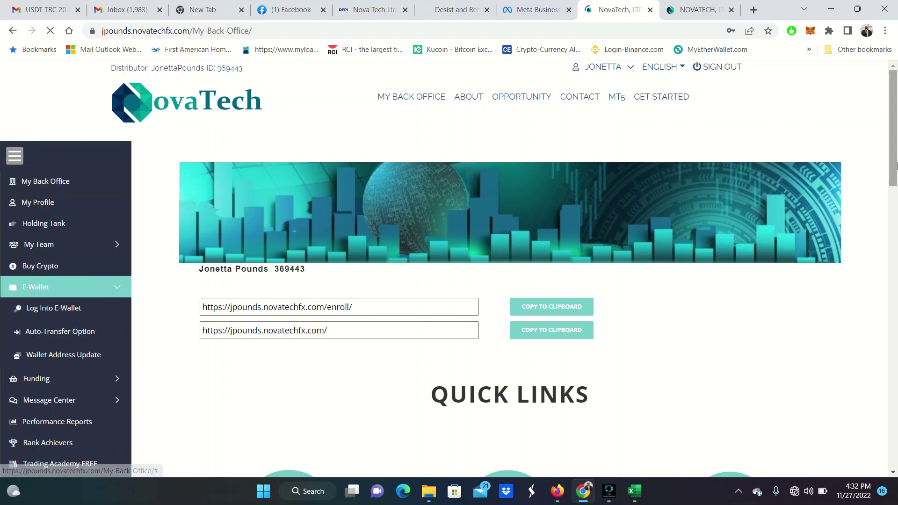
{"action": "left_click", "coordinate": [37, 306]}
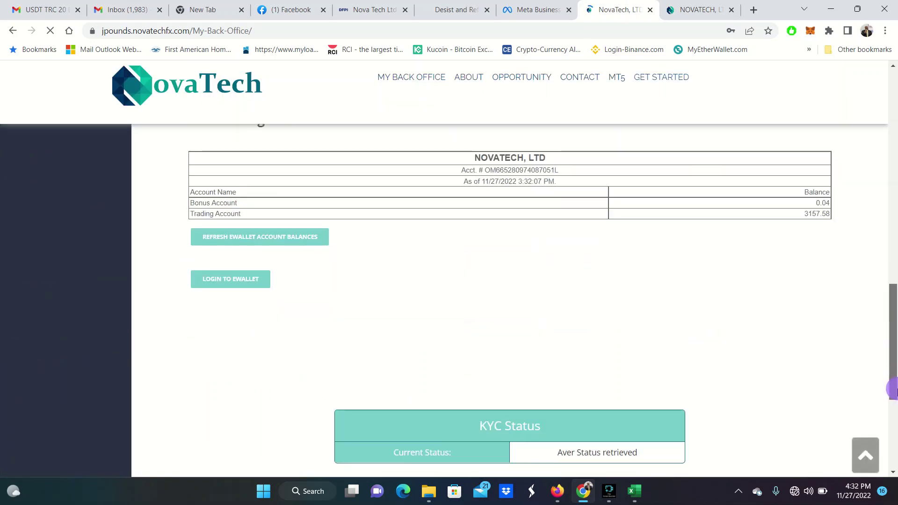
{"action": "left_click_drag", "start_coordinate": [894, 313], "coordinate": [894, 189]}
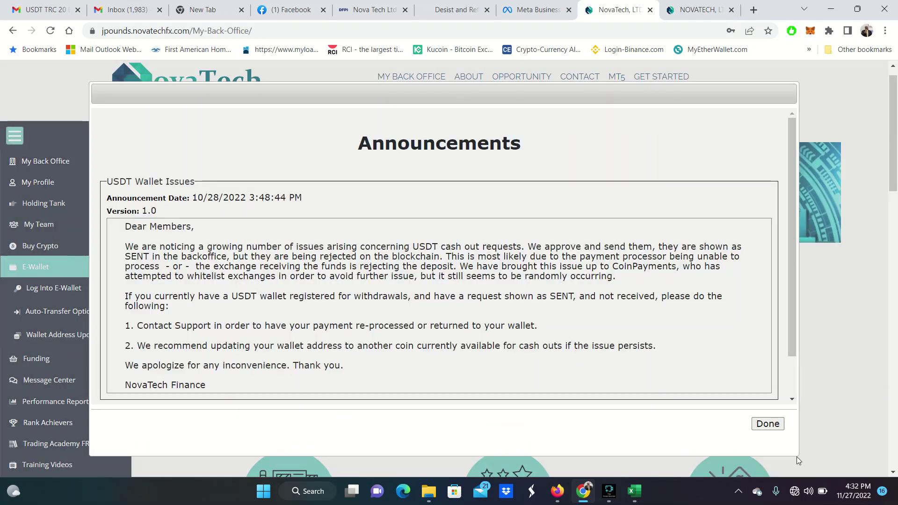
{"action": "left_click", "coordinate": [768, 423]}
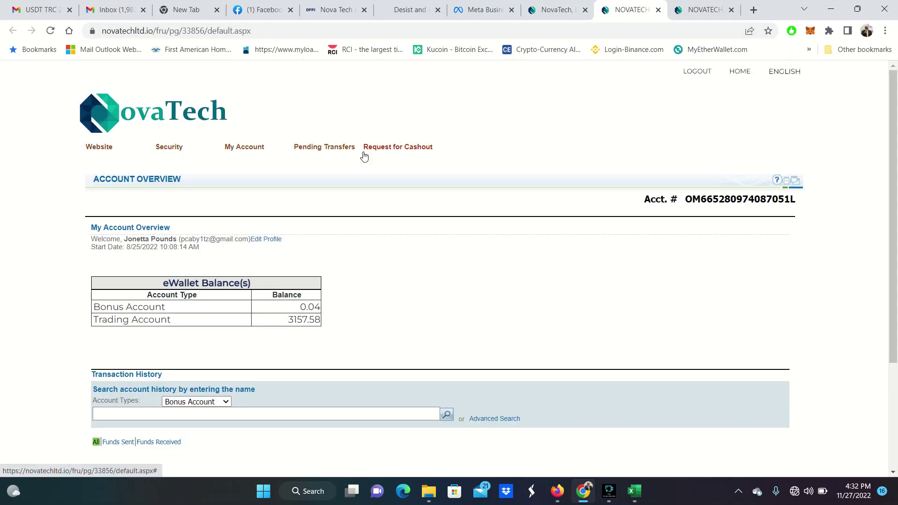
Step: Start a cash-out request and choose Trading Account as the source account type
{"action": "left_click", "coordinate": [388, 153]}
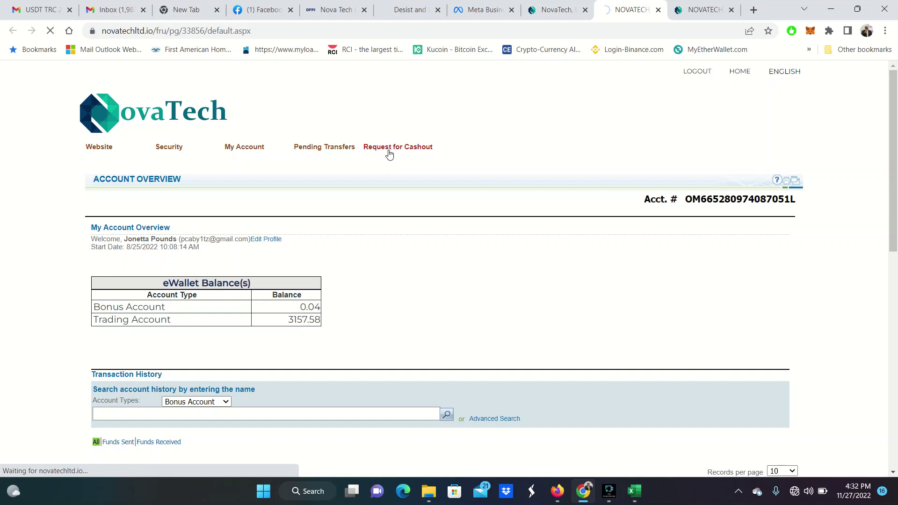
{"action": "left_click", "coordinate": [140, 370]}
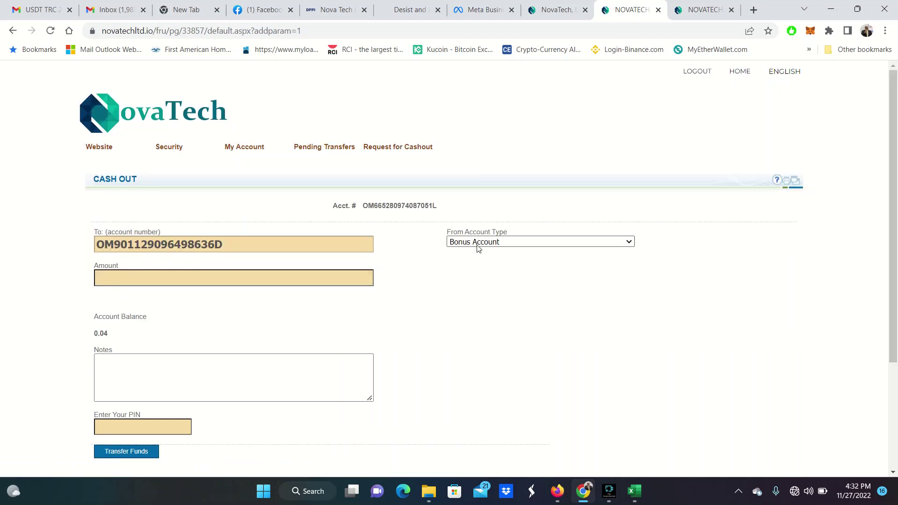
{"action": "left_click", "coordinate": [511, 244]}
{"action": "left_click", "coordinate": [510, 262]}
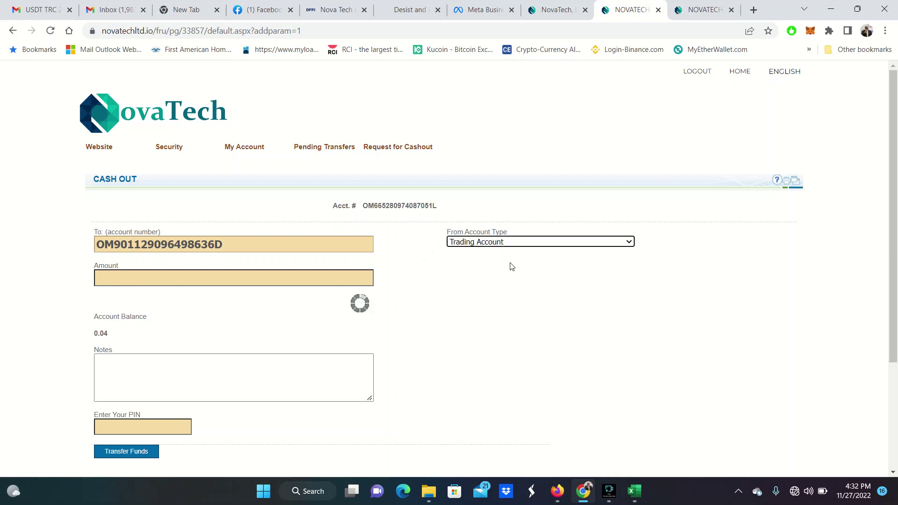
Step: Enter a cash-out amount of 2957.58 with the note 'withdraw'
{"action": "left_click", "coordinate": [108, 278]}
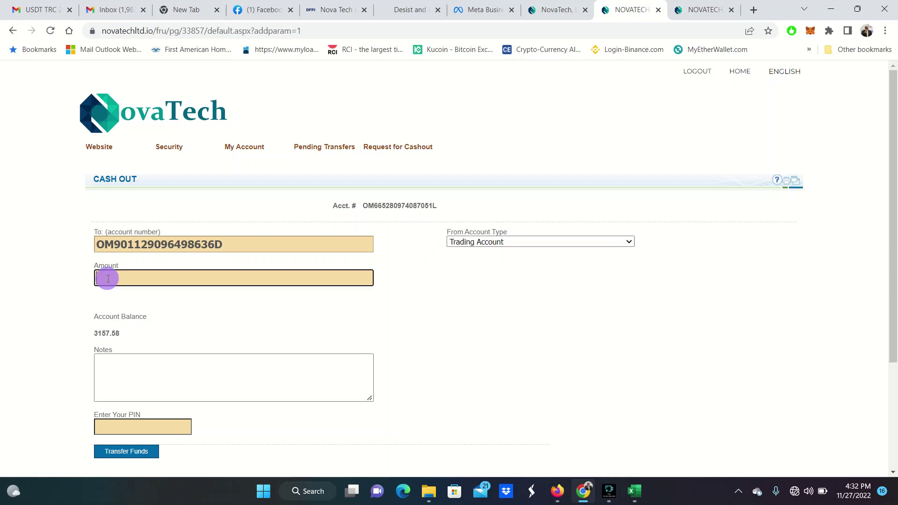
{"action": "type", "text": "290"}
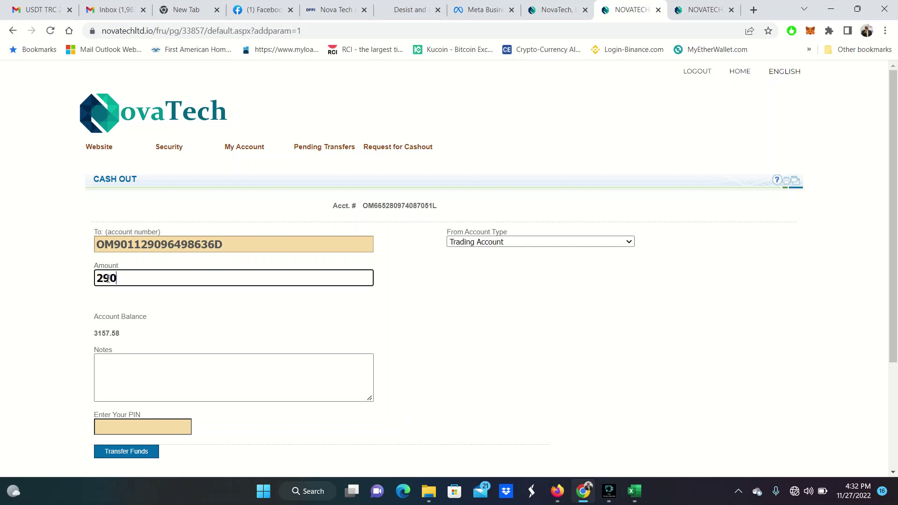
{"action": "key", "text": "BackSpace"}
{"action": "type", "text": "57.58"}
{"action": "left_click", "coordinate": [98, 367]}
{"action": "type", "text": "withdraw"}
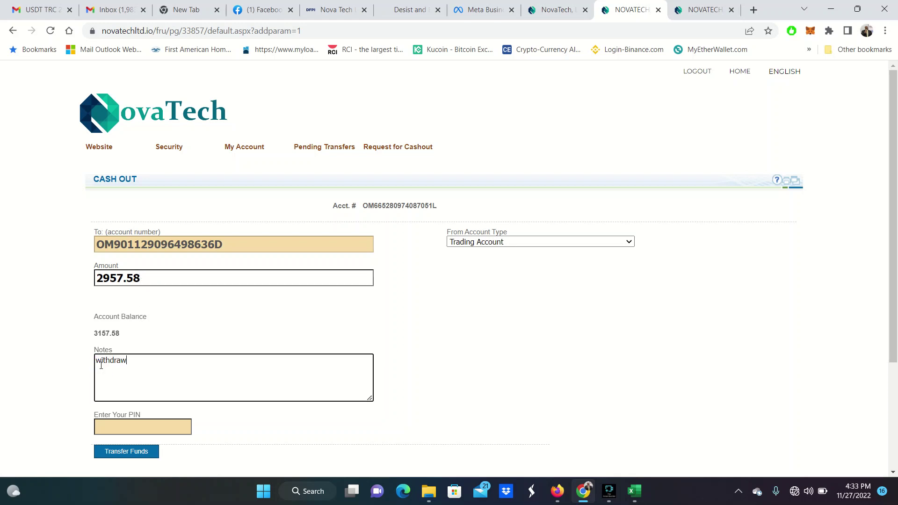
Step: Enter the PIN, then submit and confirm the transfer to the holding account
{"action": "left_click", "coordinate": [113, 422]}
{"action": "type", "text": "****"}
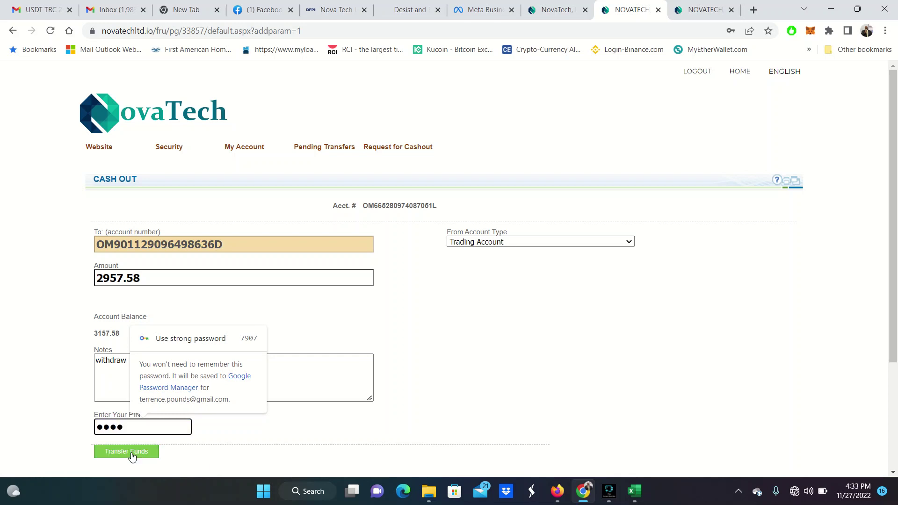
{"action": "left_click", "coordinate": [131, 452]}
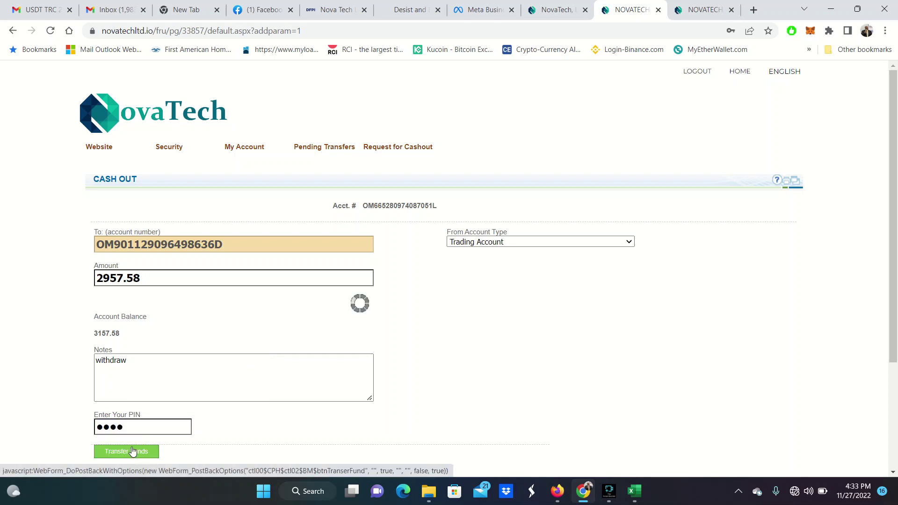
{"action": "left_click", "coordinate": [365, 337]}
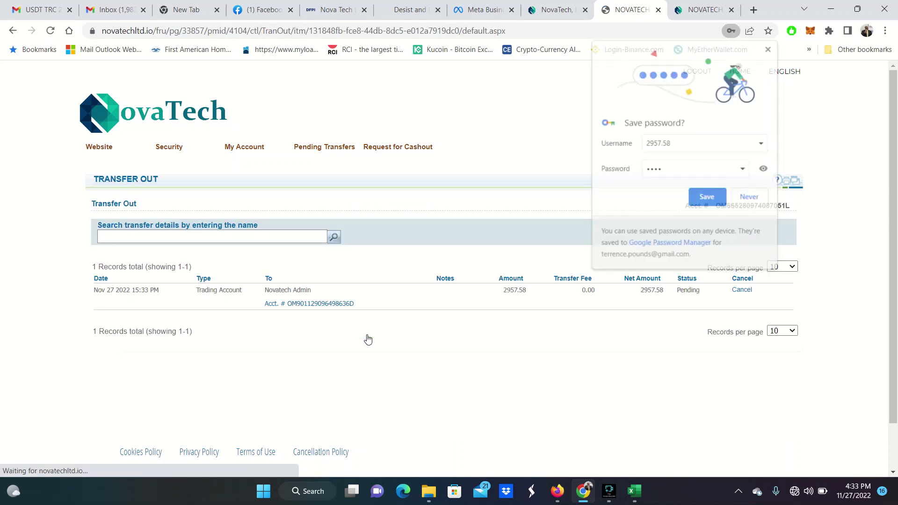
Step: Dismiss Chrome's save-password prompt, revealing the Pending 2957.58 transfer under Transfer Out
{"action": "left_click", "coordinate": [768, 48]}
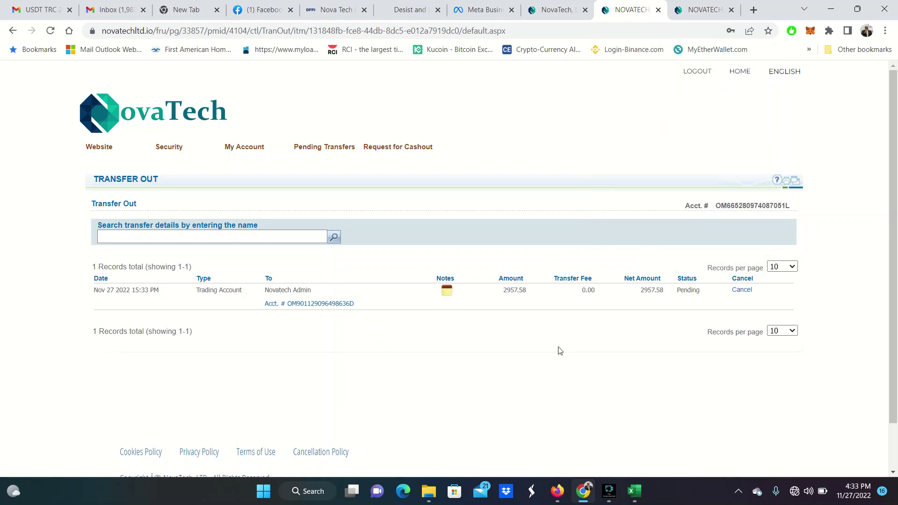